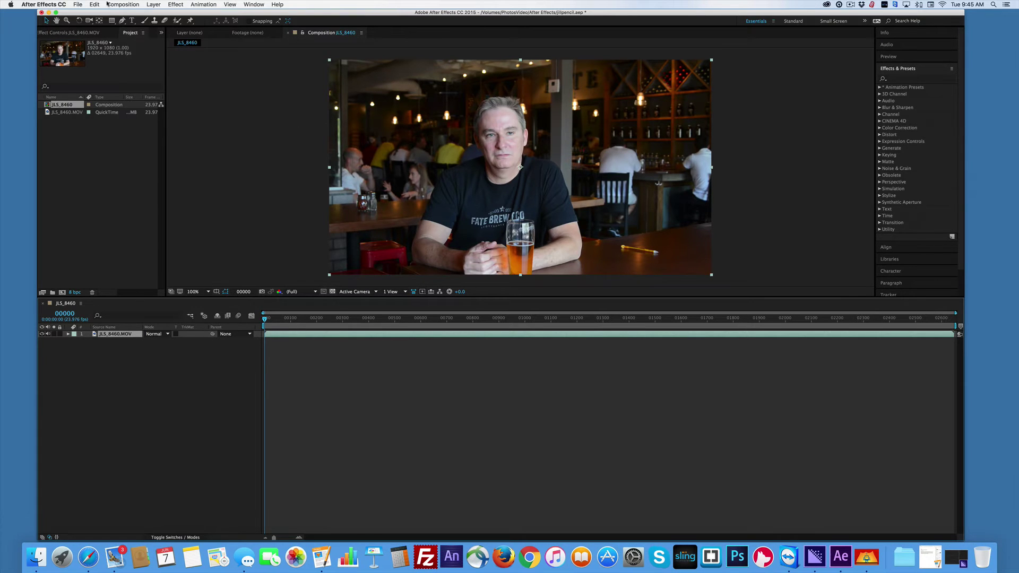
Export the current frame via Save Frame As > Photoshop Layers as firstFrame.psd in Documents > AE WORK
{"action": "left_click", "coordinate": [132, 4]}
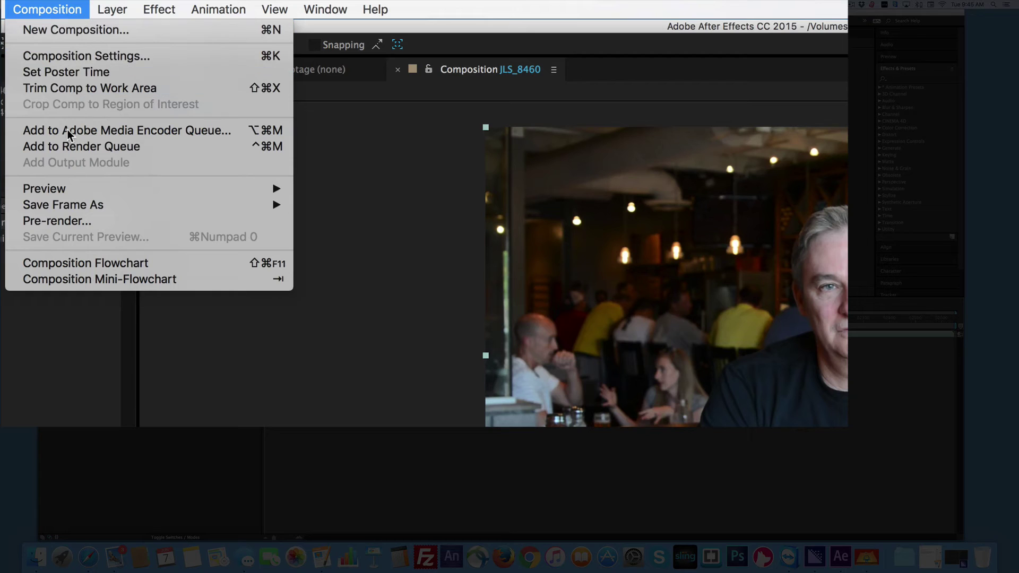
{"action": "mouse_move", "coordinate": [130, 92]}
{"action": "mouse_move", "coordinate": [62, 204]}
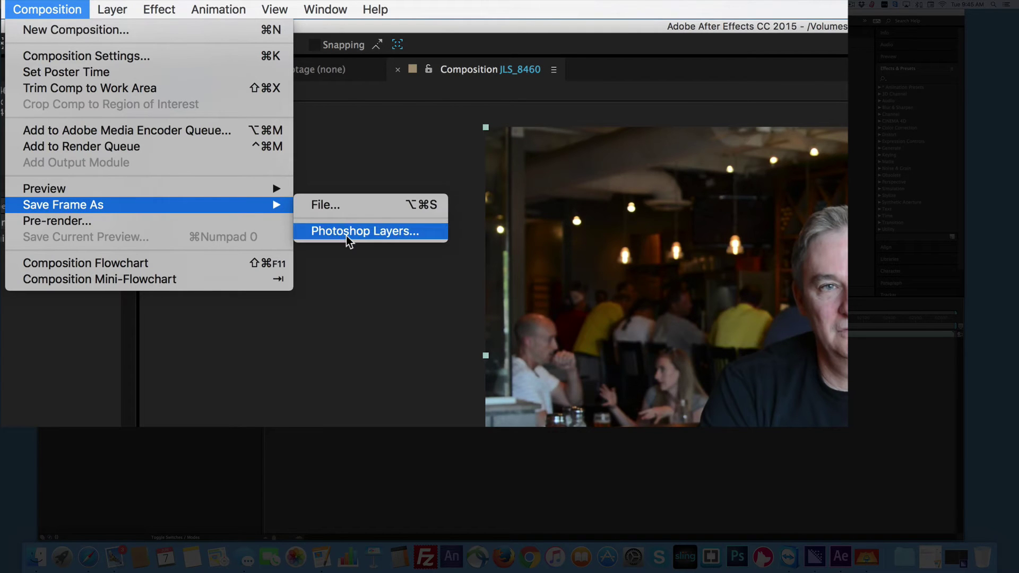
{"action": "left_click", "coordinate": [346, 234]}
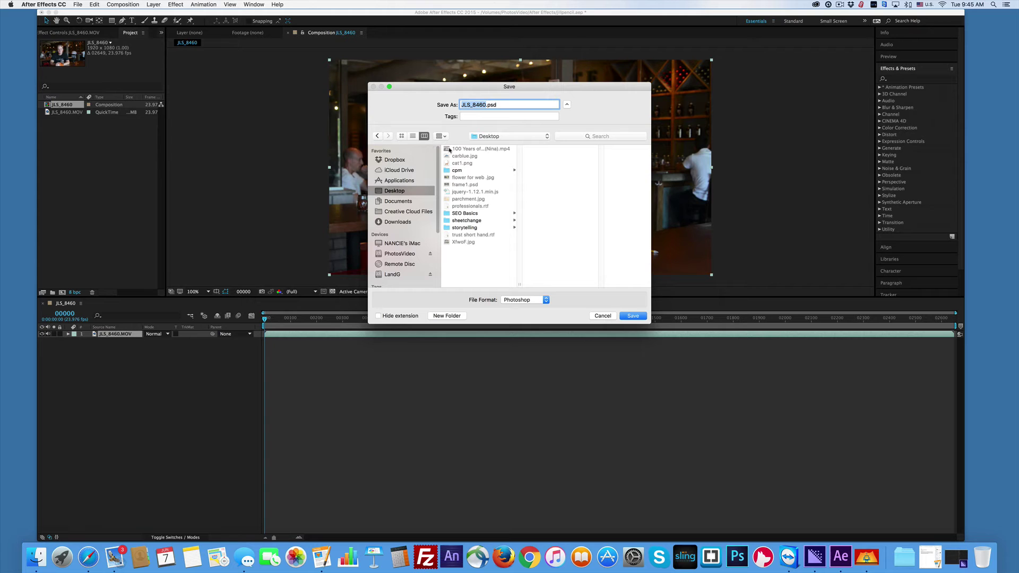
{"action": "type", "text": "f"}
{"action": "type", "text": "rist"}
{"action": "type", "text": "Frame"}
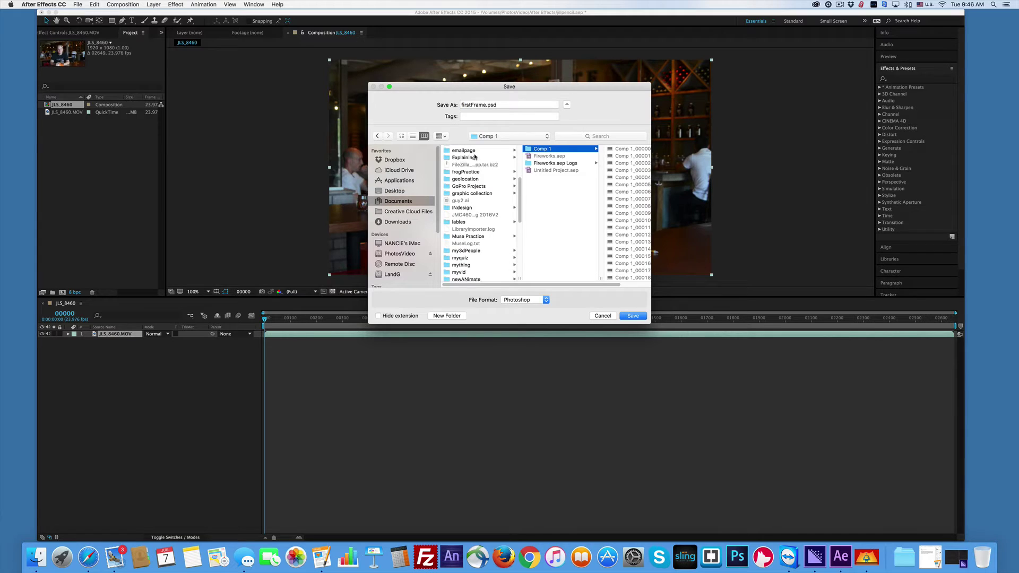
{"action": "scroll", "coordinate": [475, 157], "scroll_direction": "up", "scroll_amount": 5}
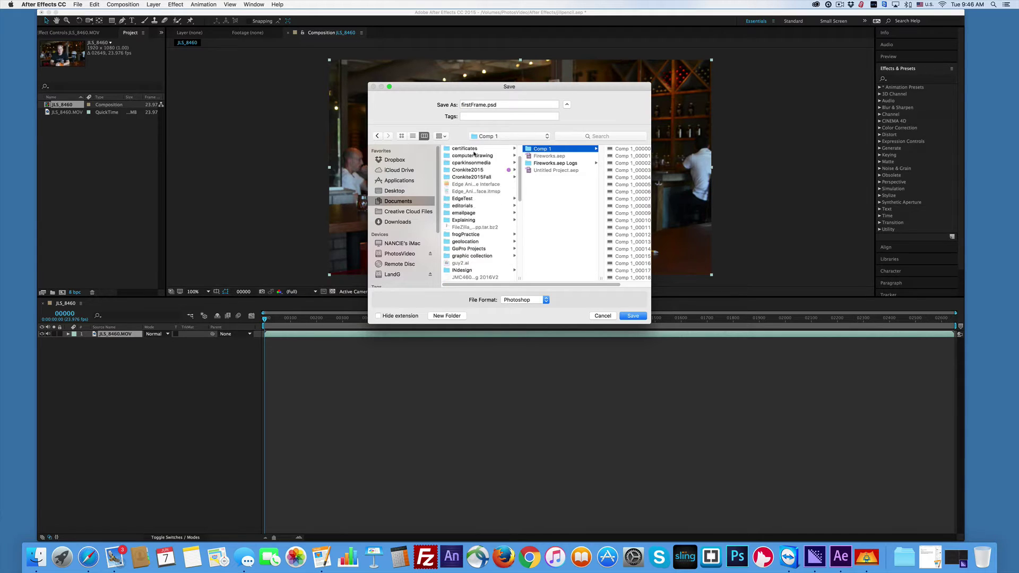
{"action": "left_click", "coordinate": [468, 163]}
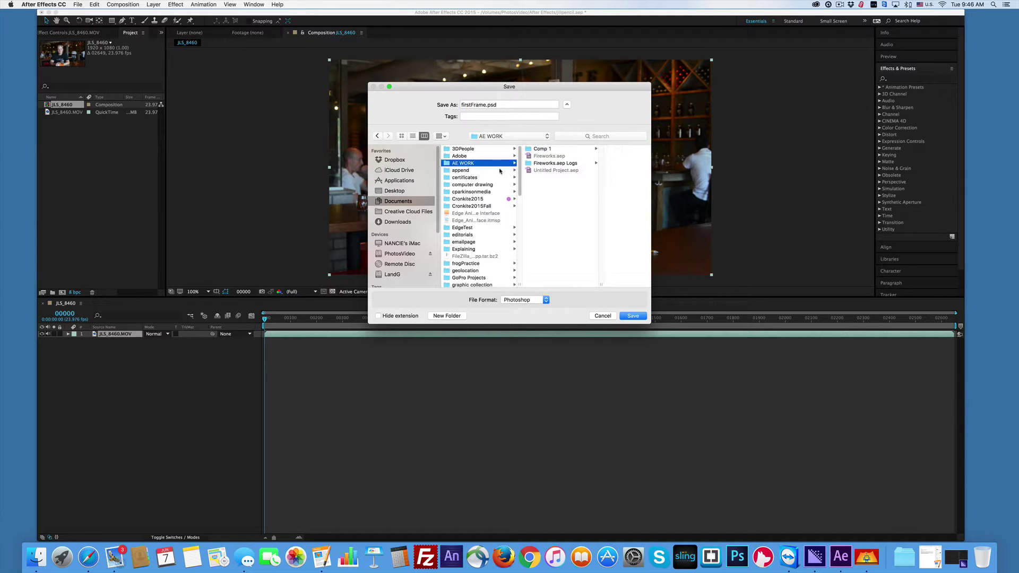
{"action": "left_click", "coordinate": [632, 315]}
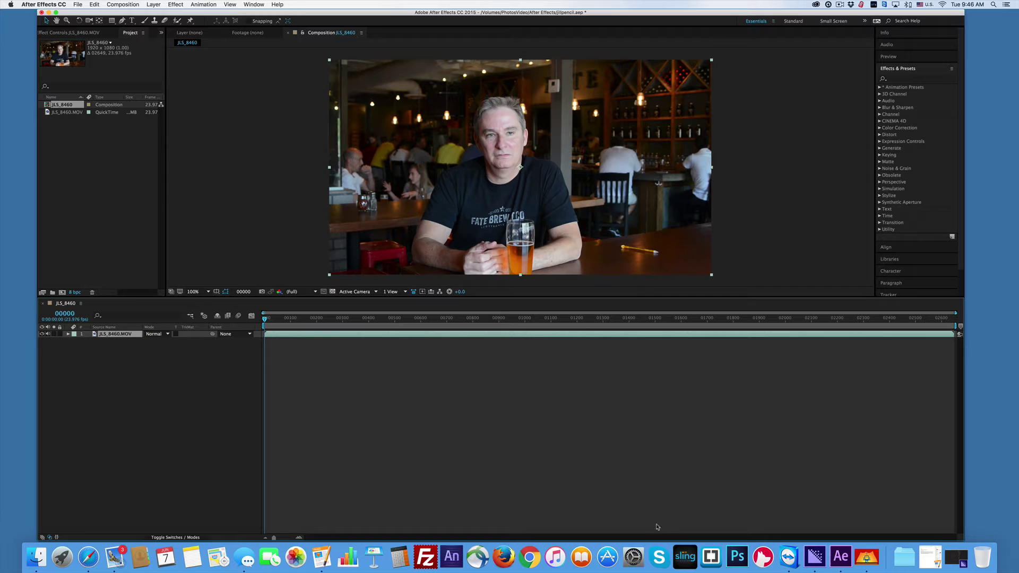
Switch to Photoshop and open firstFrame.psd from Documents > AE WORK
{"action": "left_click", "coordinate": [737, 557]}
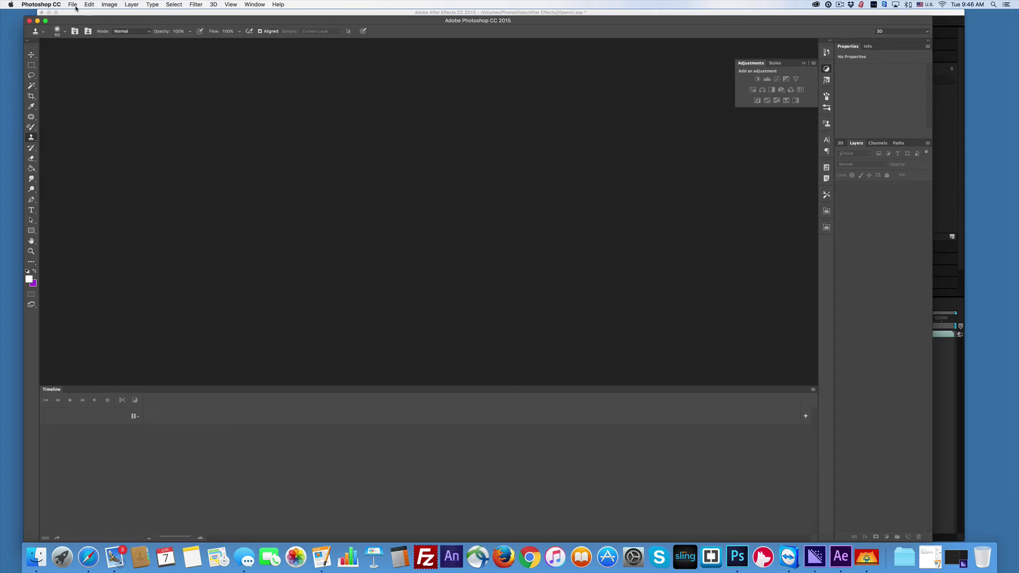
{"action": "left_click", "coordinate": [74, 5]}
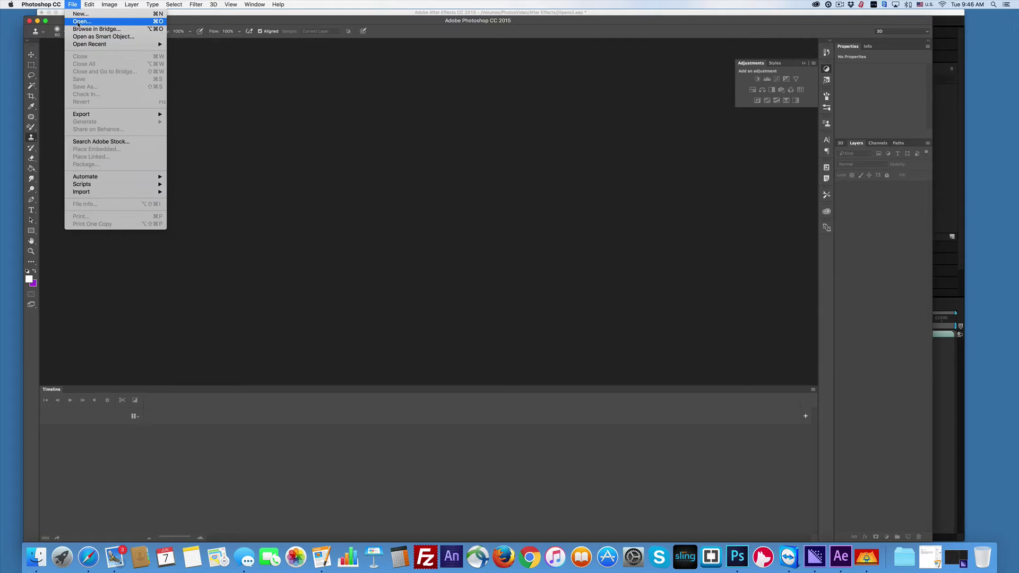
{"action": "left_click", "coordinate": [78, 22]}
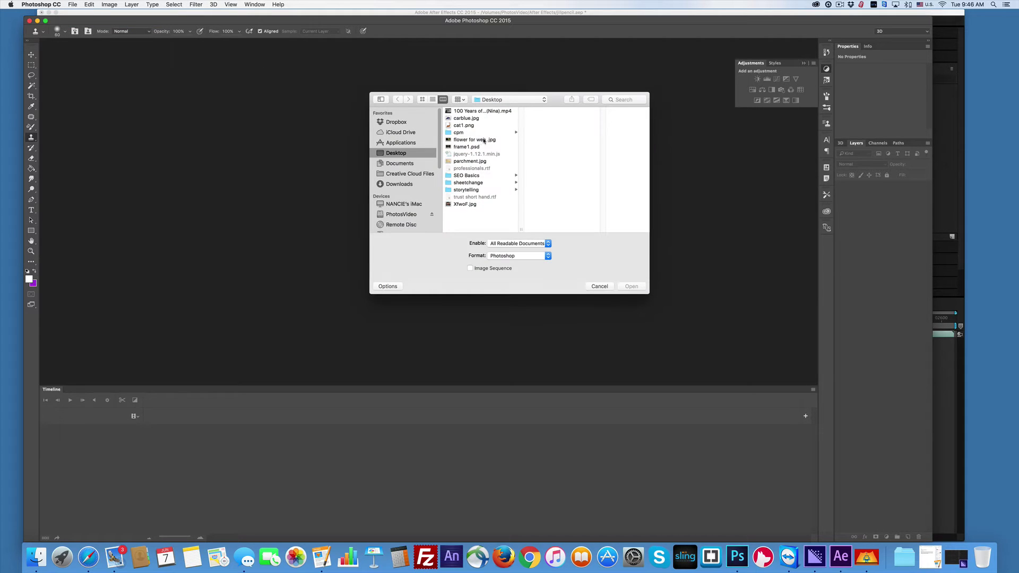
{"action": "left_click", "coordinate": [401, 163]}
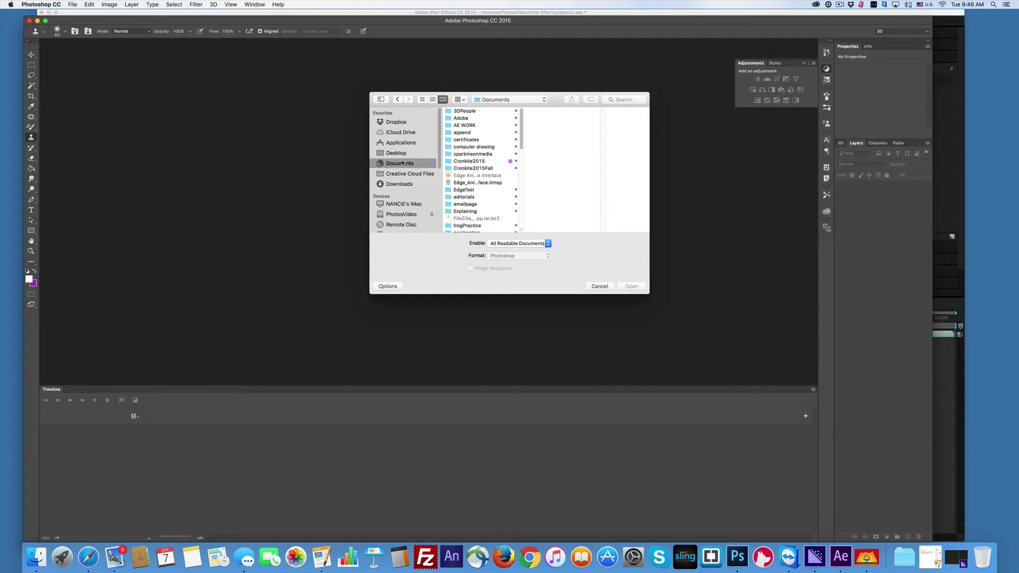
{"action": "left_click", "coordinate": [478, 125]}
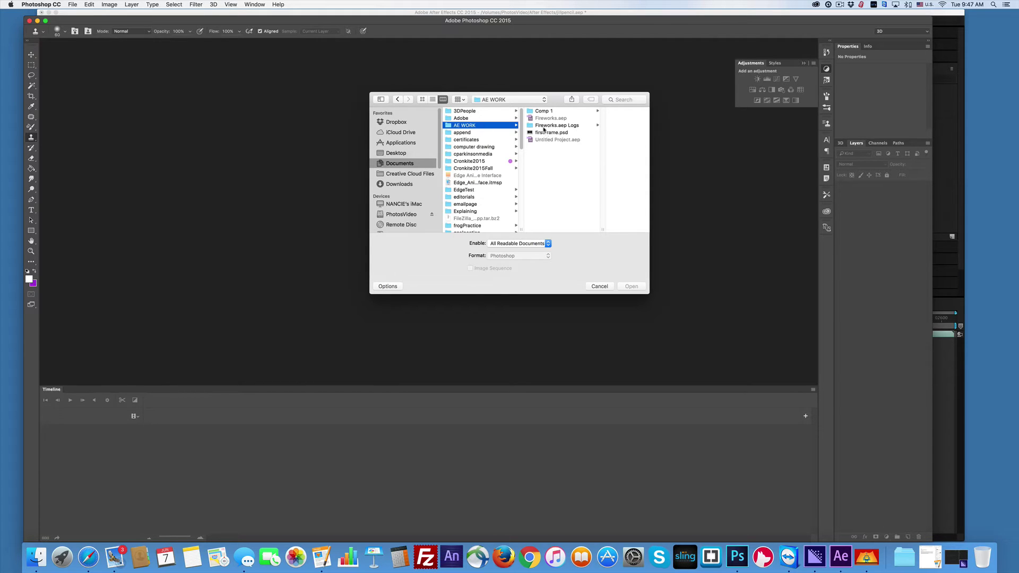
{"action": "left_click", "coordinate": [546, 132]}
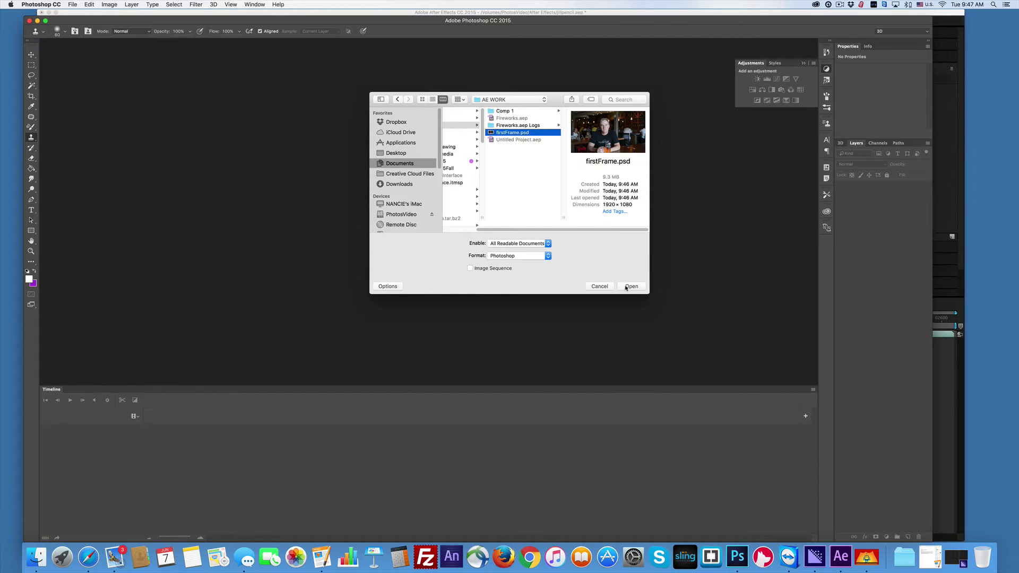
{"action": "left_click", "coordinate": [630, 287]}
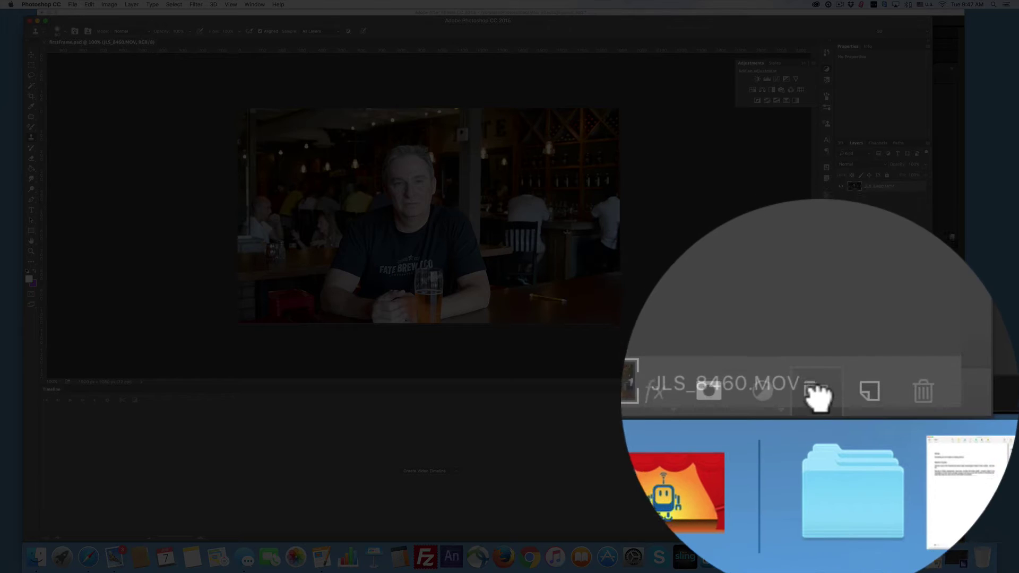
Duplicate the JLS_8460.MOV layer and rename the original layer Frame1
{"action": "left_click_drag", "start_coordinate": [896, 536], "coordinate": [908, 536]}
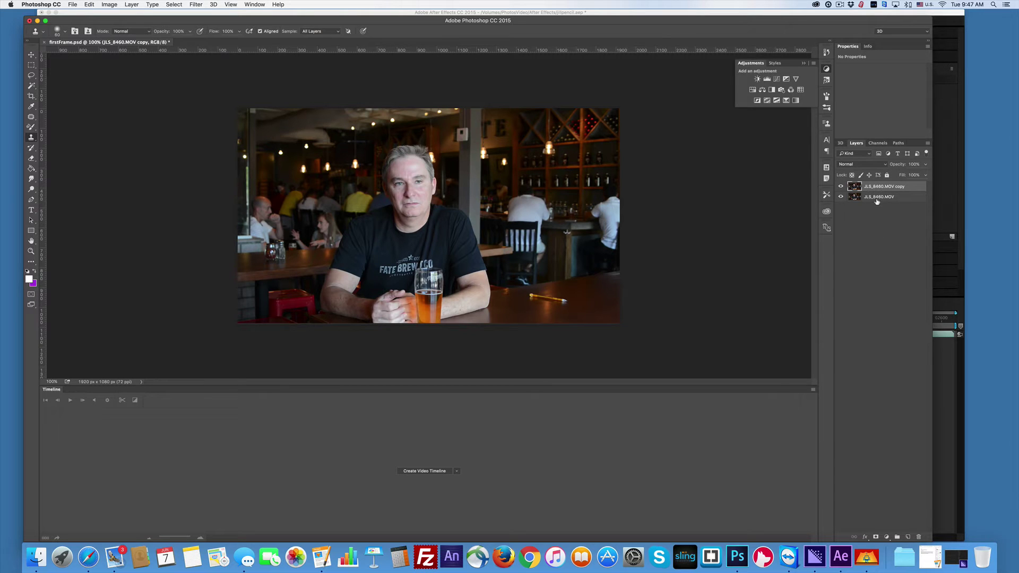
{"action": "double_click", "coordinate": [876, 197]}
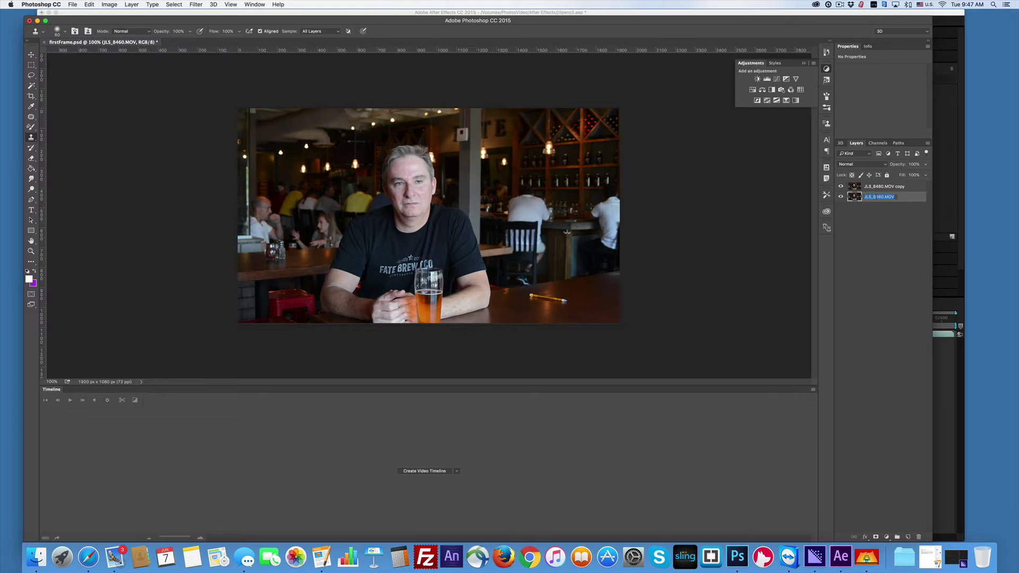
{"action": "type", "text": "f"}
{"action": "key", "text": "Return"}
Rename the duplicated layer to framecopy by replacing the JLS_8460.MOV part of its name
{"action": "double_click", "coordinate": [890, 187]}
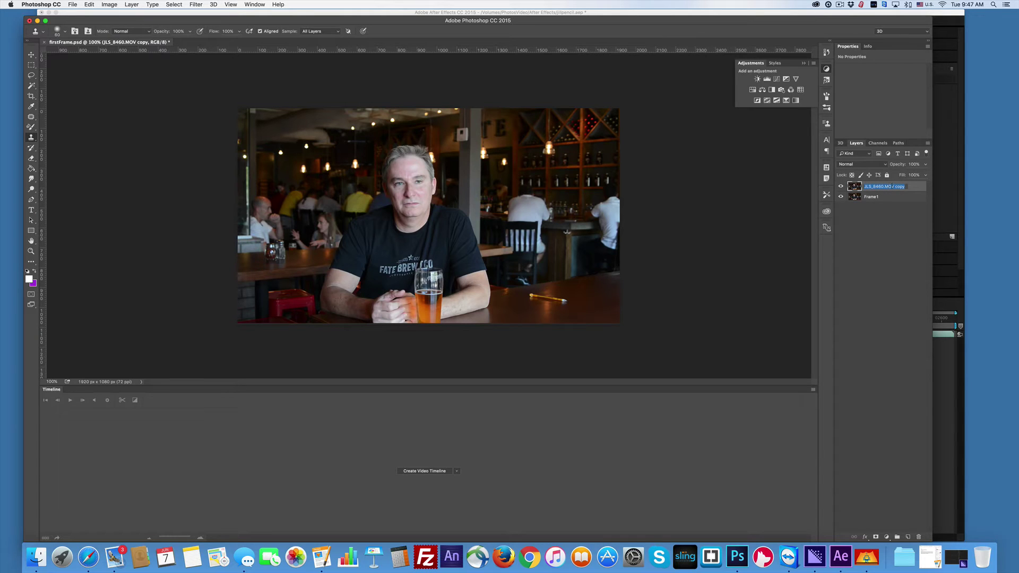
{"action": "left_click", "coordinate": [893, 187]}
{"action": "left_click_drag", "start_coordinate": [896, 186], "coordinate": [863, 186]}
{"action": "type", "text": "frame1opy"}
Patch out the pencil on the copy layer with clean nearby table texture, then deselect
{"action": "left_click", "coordinate": [31, 118]}
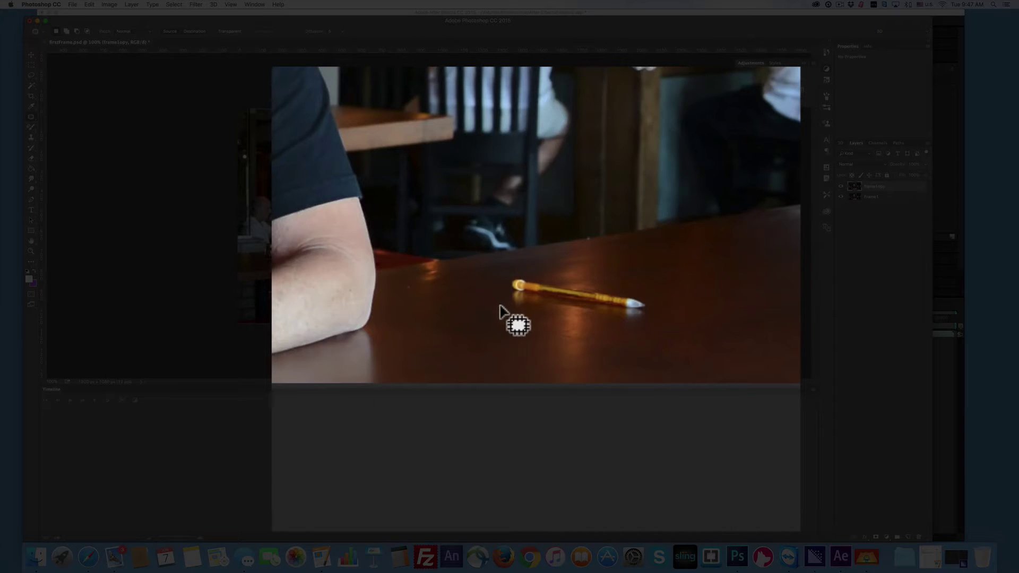
{"action": "mouse_move", "coordinate": [499, 307]}
{"action": "left_mouse_down"}
{"action": "mouse_move", "coordinate": [582, 324]}
{"action": "mouse_move", "coordinate": [662, 313]}
{"action": "mouse_move", "coordinate": [618, 260]}
{"action": "mouse_move", "coordinate": [516, 259]}
{"action": "mouse_move", "coordinate": [495, 296]}
{"action": "mouse_move", "coordinate": [528, 325]}
{"action": "left_mouse_up"}
{"action": "mouse_move", "coordinate": [630, 293]}
{"action": "left_mouse_down"}
{"action": "mouse_move", "coordinate": [756, 266]}
{"action": "mouse_move", "coordinate": [739, 272]}
{"action": "left_mouse_up"}
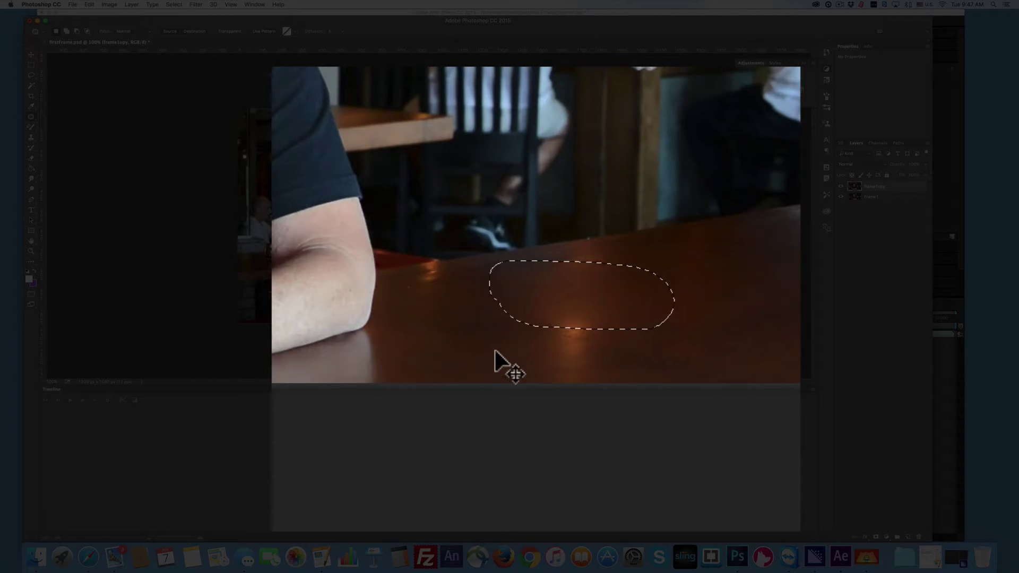
{"action": "key", "text": "super+d"}
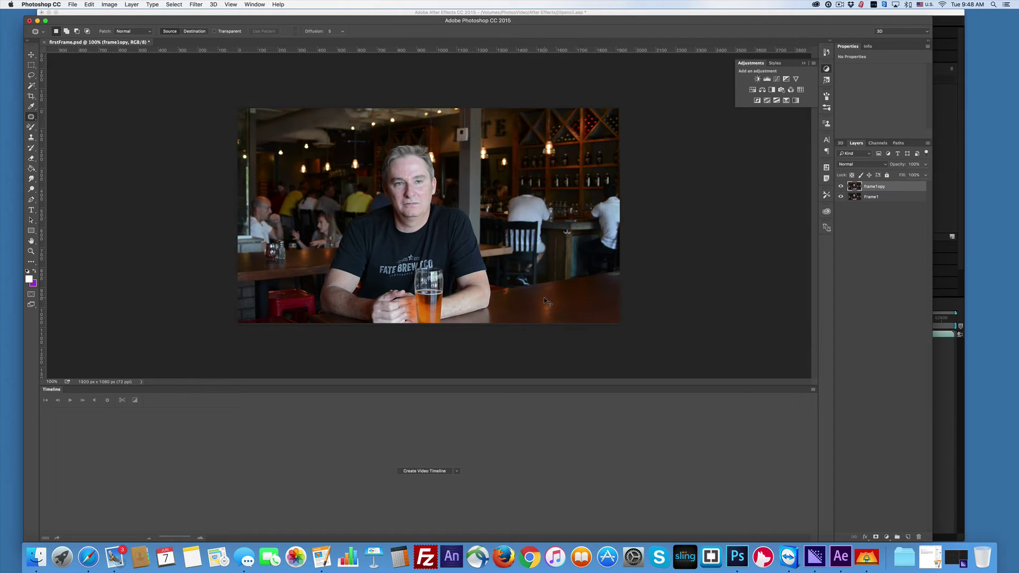
Zoom to 300% and clone-stamp clean wood over the leftover pencil marks on the table
{"action": "key", "text": "super+equal"}
{"action": "key", "text": "super+equal"}
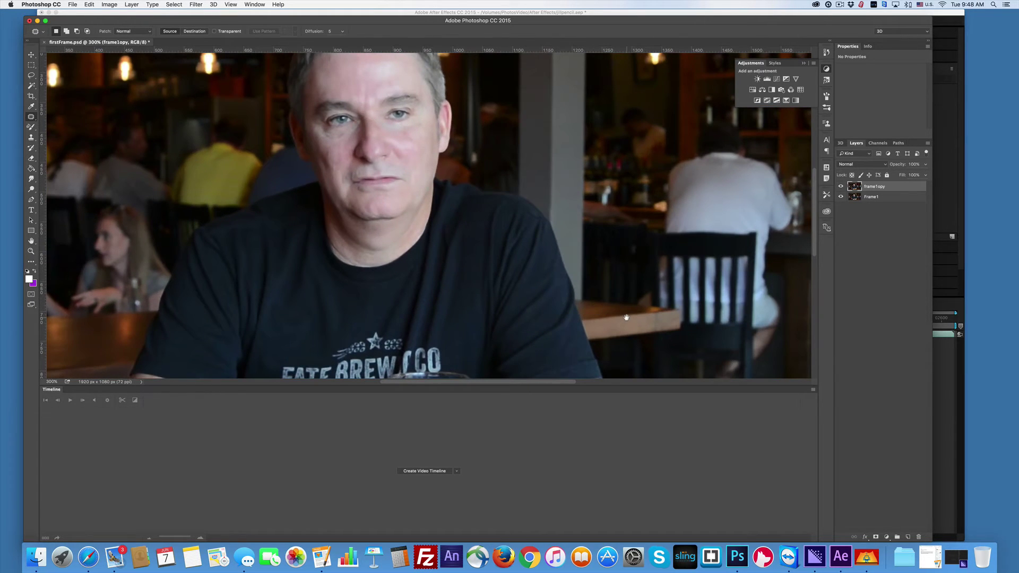
{"action": "left_click_drag", "start_coordinate": [626, 317], "coordinate": [260, 152]}
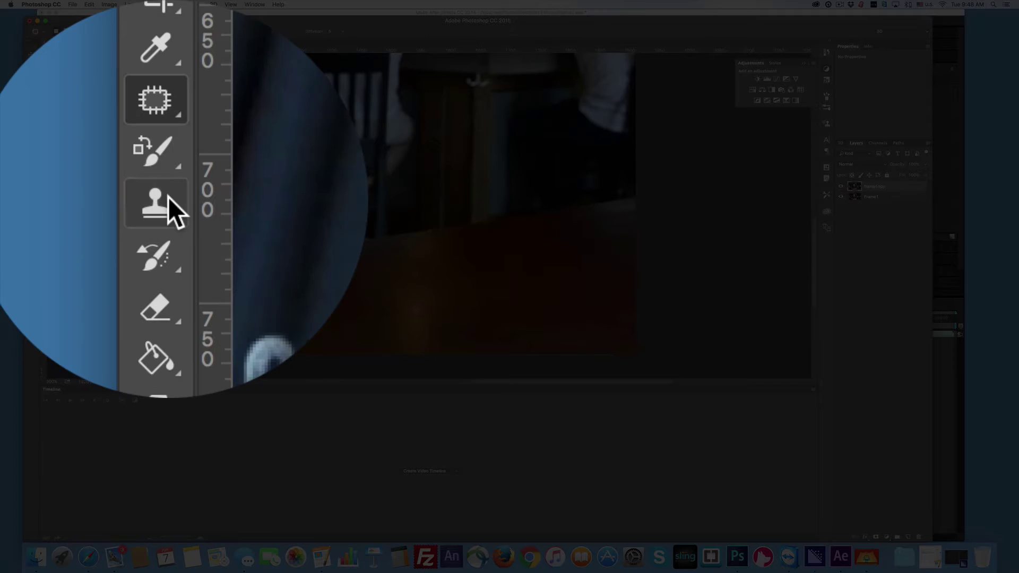
{"action": "left_click", "coordinate": [32, 138]}
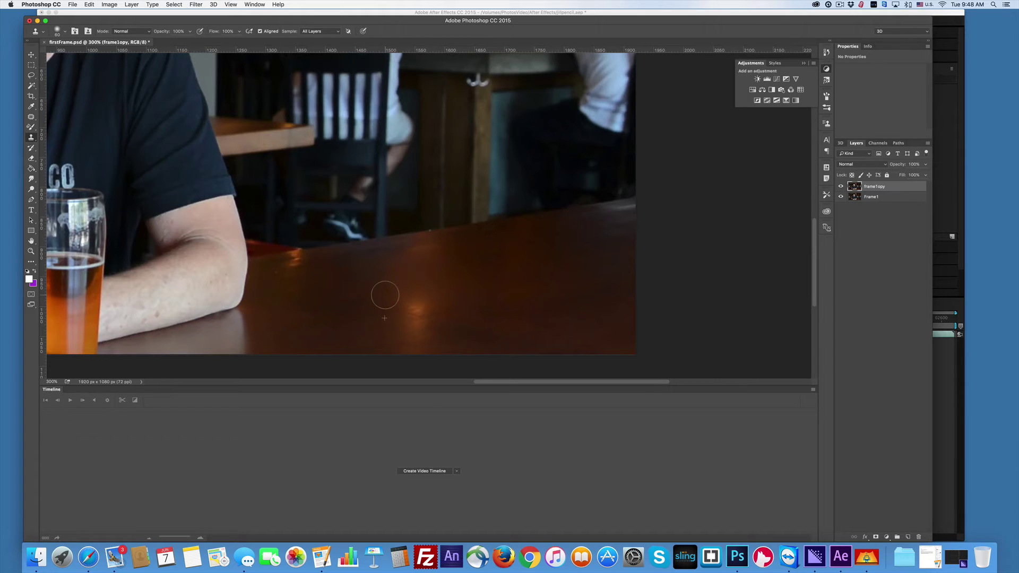
{"action": "left_click_drag", "start_coordinate": [385, 295], "coordinate": [464, 295]}
{"action": "scroll", "coordinate": [329, 348], "scroll_direction": "right", "scroll_amount": 1}
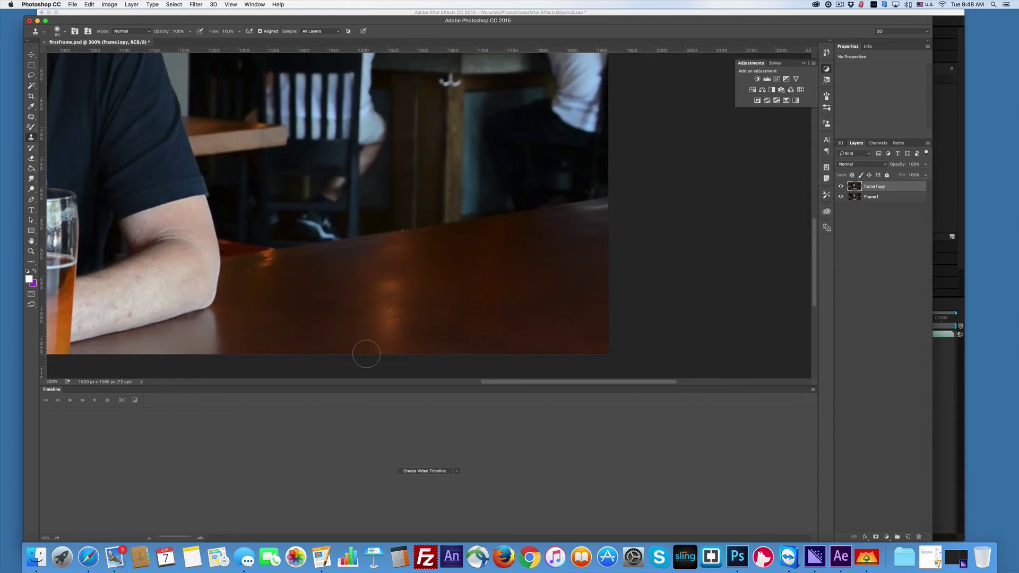
Flatten firstFrame.psd into a single Frame1 layer and close the Photoshop window
{"action": "key", "text": "super+minus"}
{"action": "key", "text": "super+minus"}
{"action": "key", "text": "super+minus"}
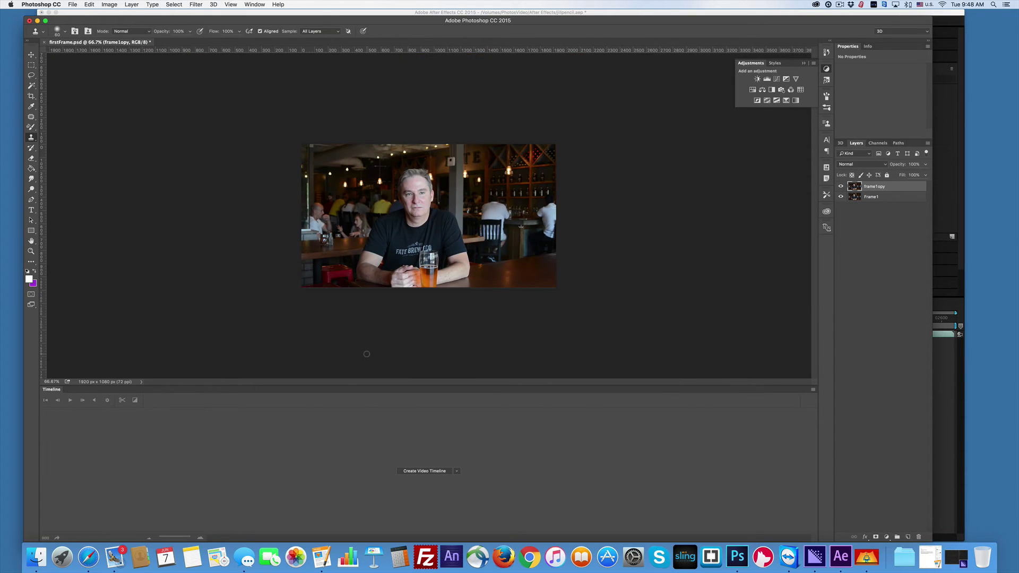
{"action": "left_click", "coordinate": [927, 143]}
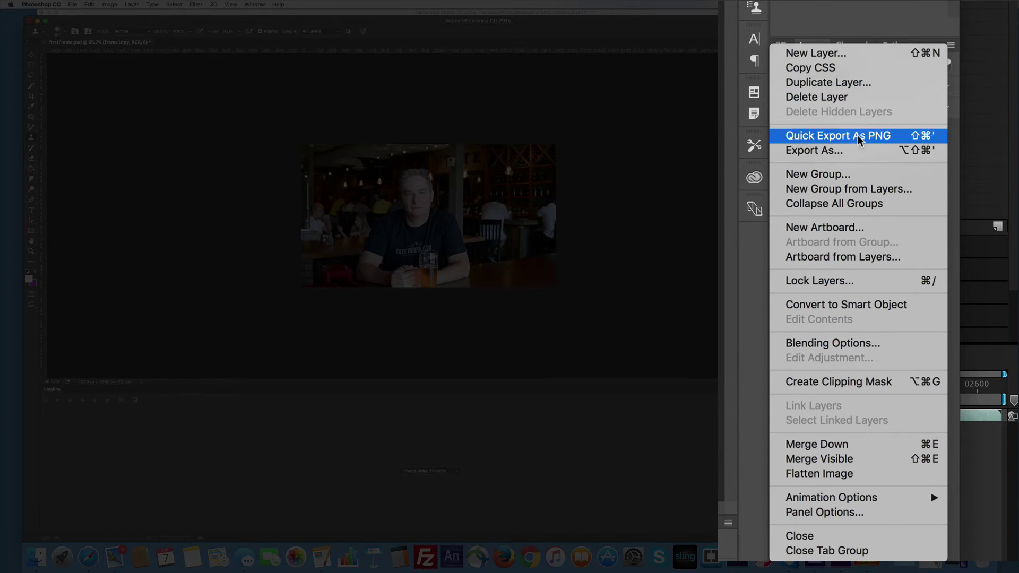
{"action": "left_click", "coordinate": [827, 444]}
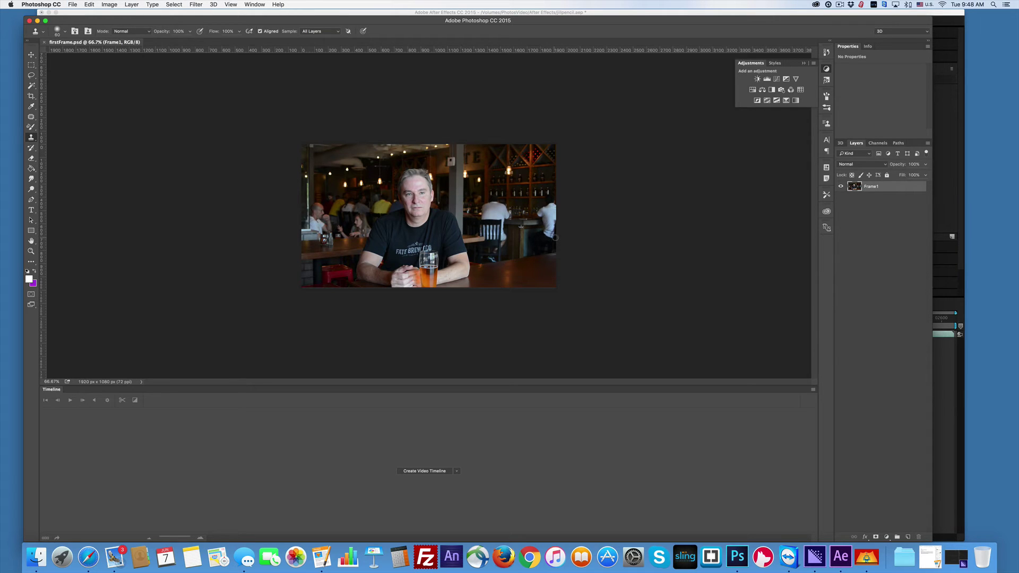
{"action": "left_click", "coordinate": [29, 21]}
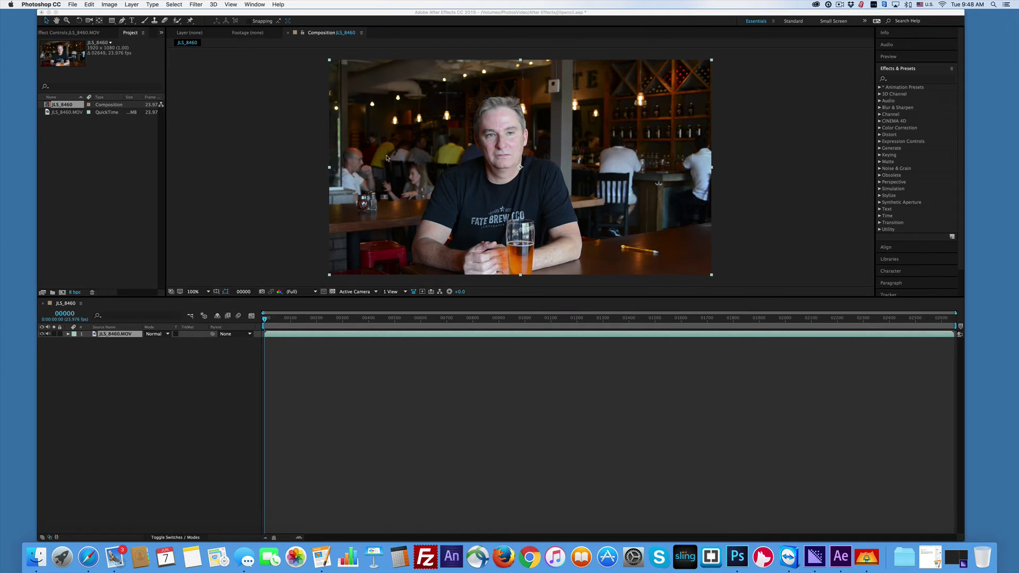
Import firstFrame.psd from AE WORK as a composition with retained layer sizes
{"action": "left_click_drag", "start_coordinate": [424, 13], "coordinate": [396, 15]}
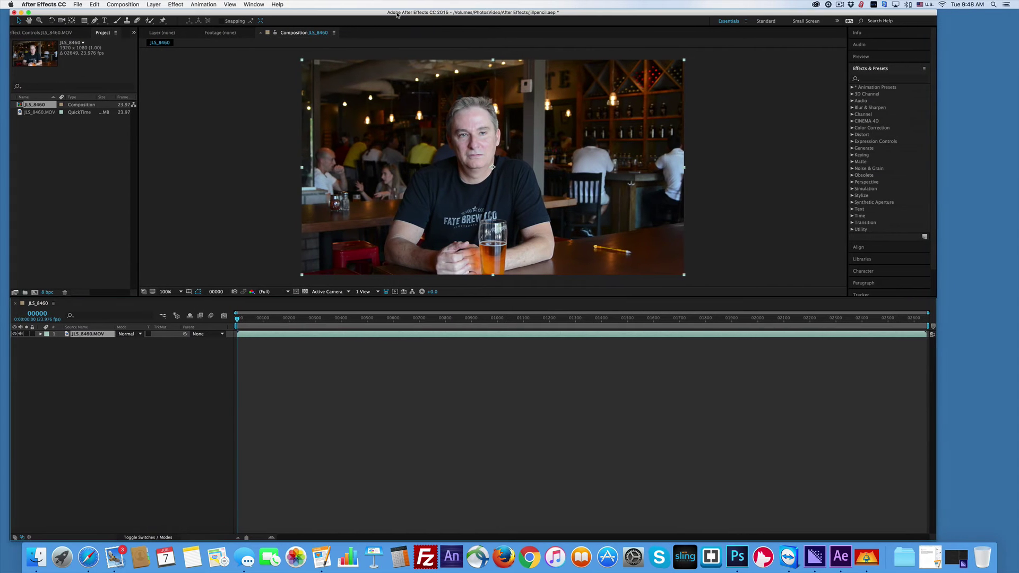
{"action": "left_click", "coordinate": [77, 4]}
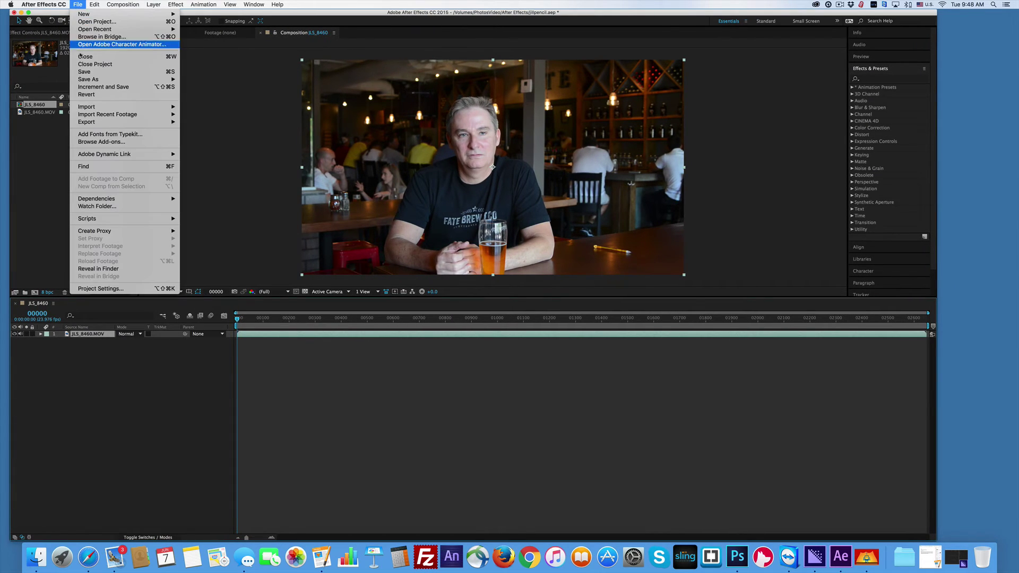
{"action": "mouse_move", "coordinate": [95, 108]}
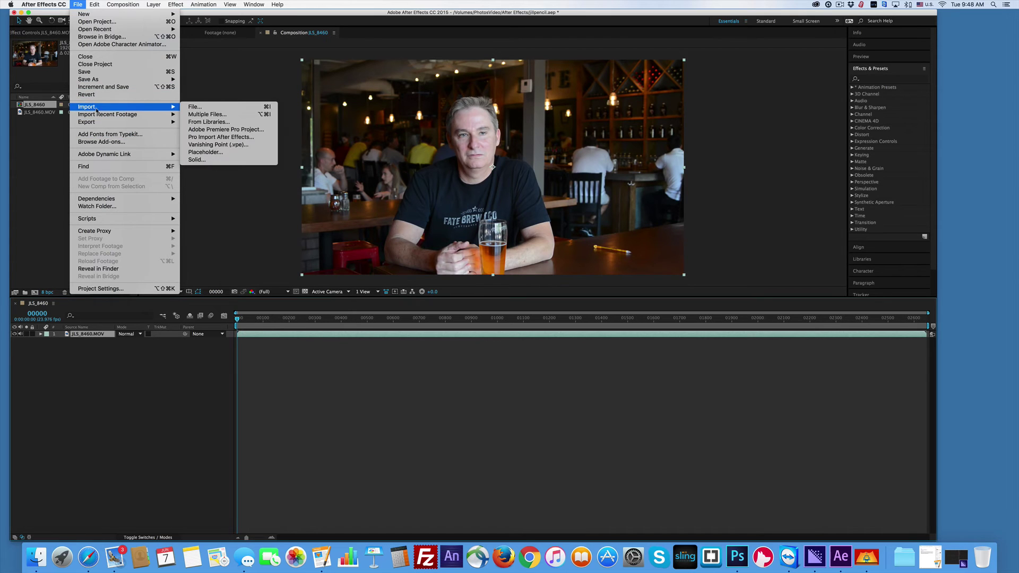
{"action": "left_click", "coordinate": [192, 107]}
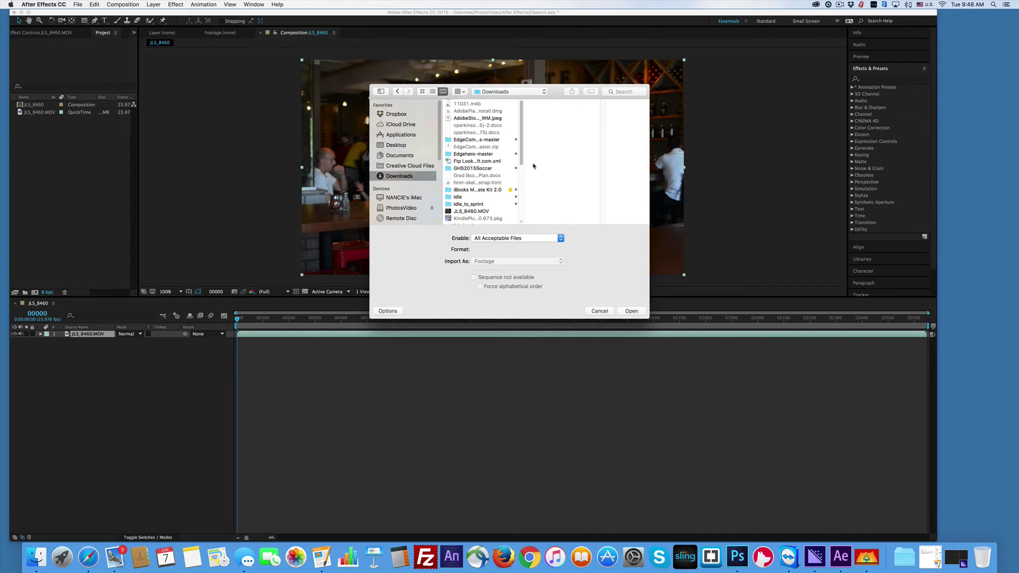
{"action": "left_click", "coordinate": [399, 155]}
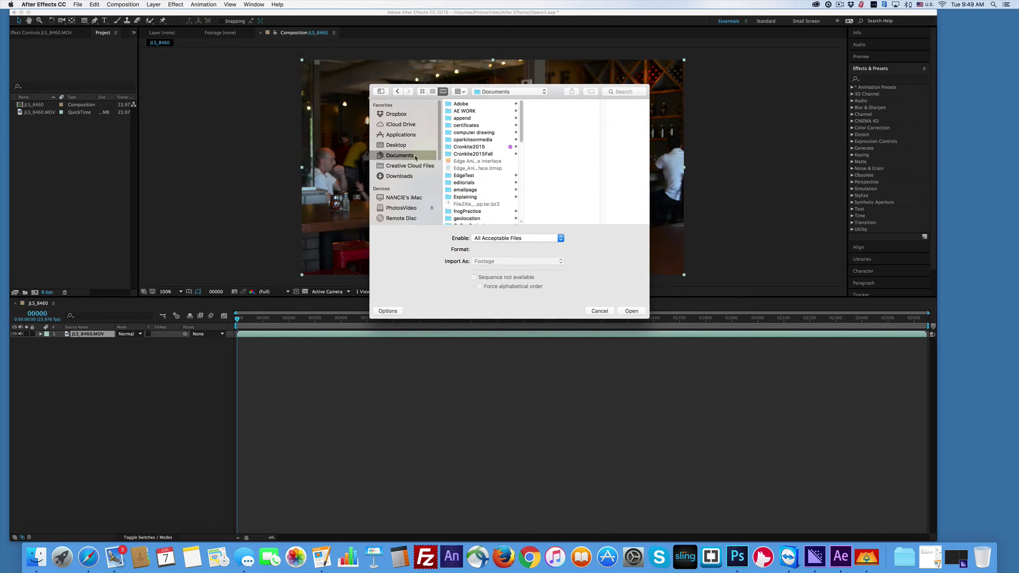
{"action": "left_click", "coordinate": [464, 111]}
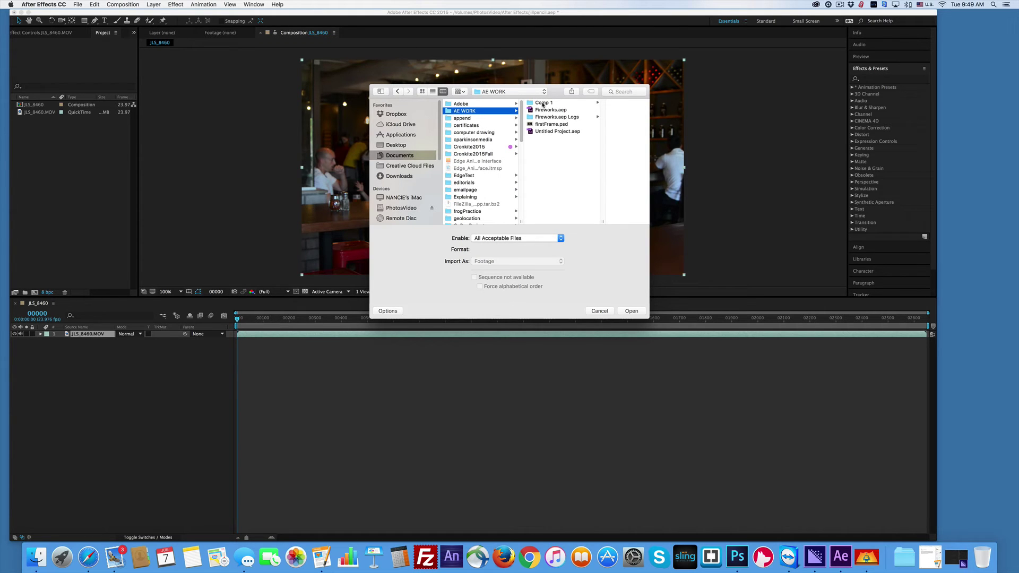
{"action": "left_click", "coordinate": [550, 124]}
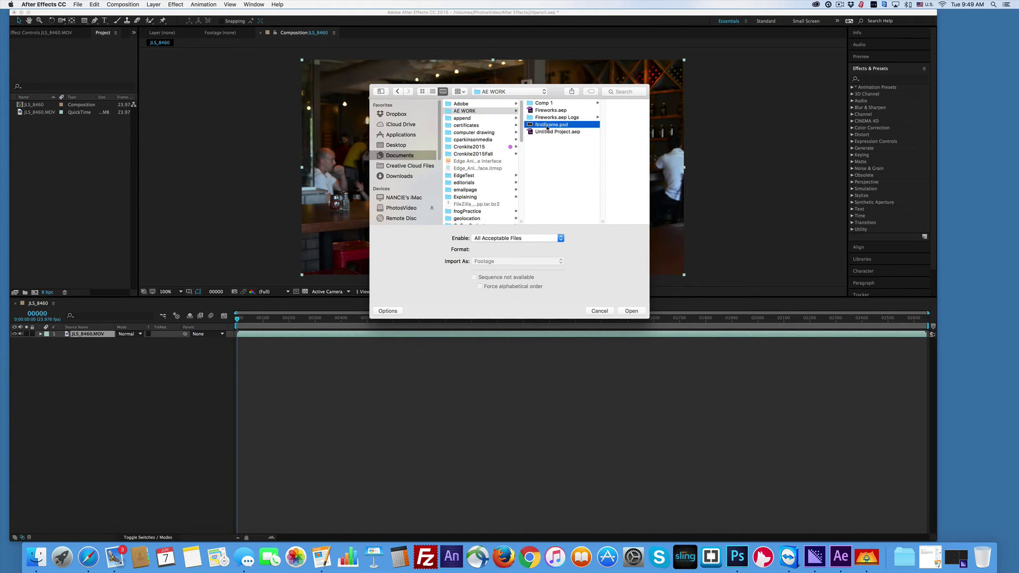
{"action": "left_click", "coordinate": [630, 311]}
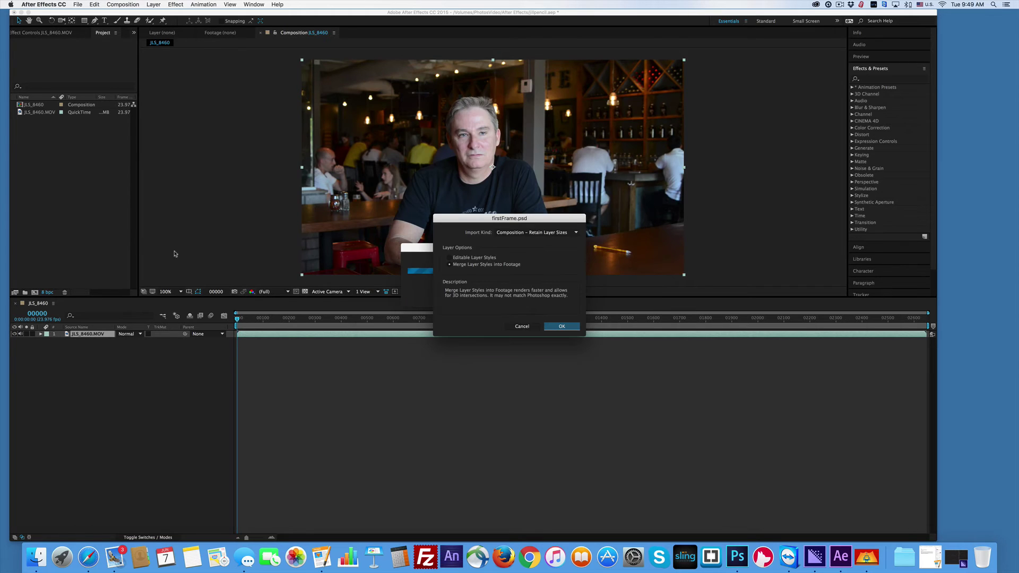
{"action": "left_click", "coordinate": [561, 326]}
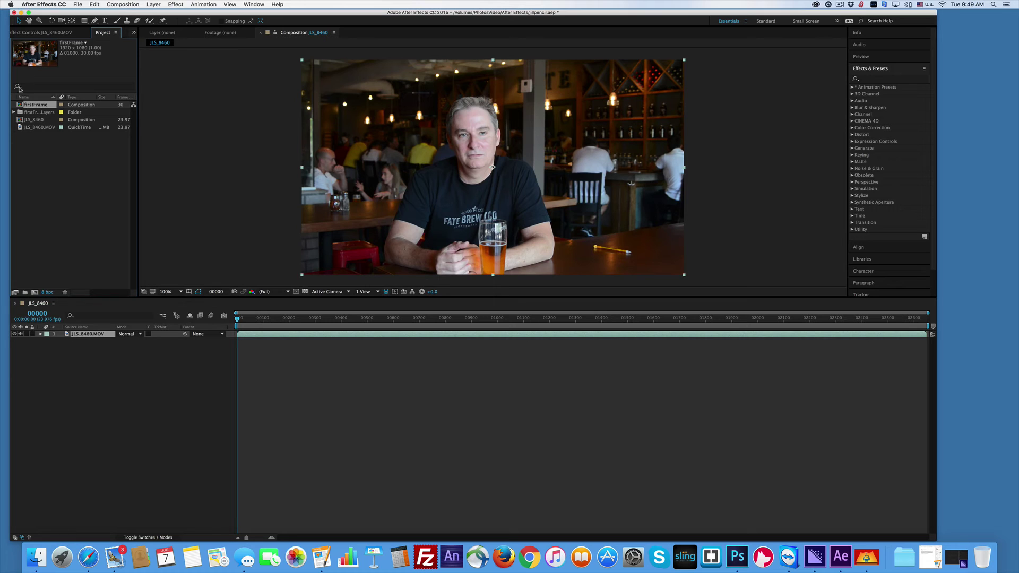
Place firstFrame above JLS_8460.MOV in the JLS_8460 timeline, then return to frame 0 and select it
{"action": "left_click_drag", "start_coordinate": [18, 105], "coordinate": [22, 423]}
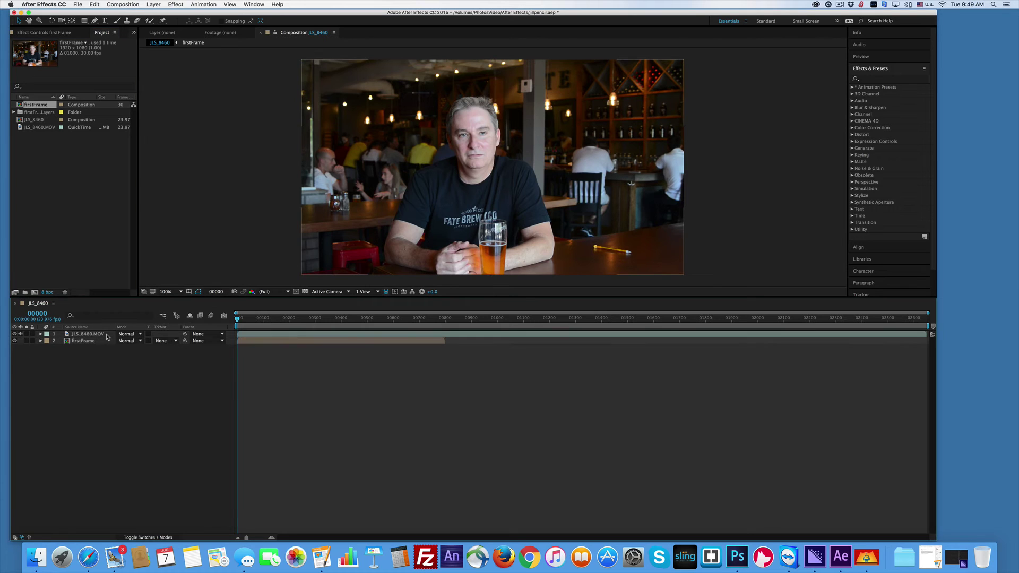
{"action": "left_click_drag", "start_coordinate": [108, 336], "coordinate": [113, 365]}
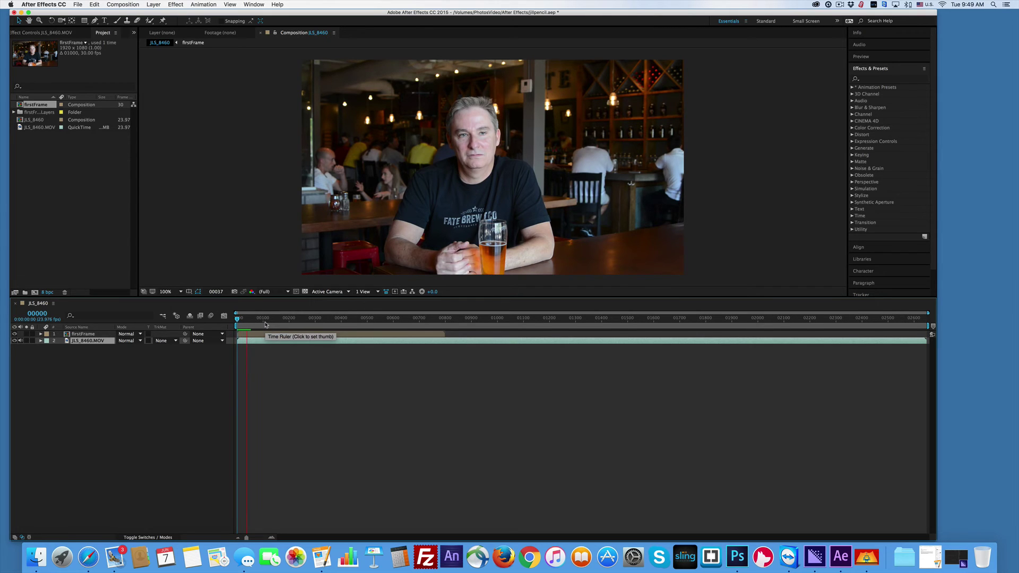
{"action": "key", "text": "space"}
{"action": "left_click_drag", "start_coordinate": [253, 319], "coordinate": [237, 320]}
{"action": "left_click", "coordinate": [337, 334]}
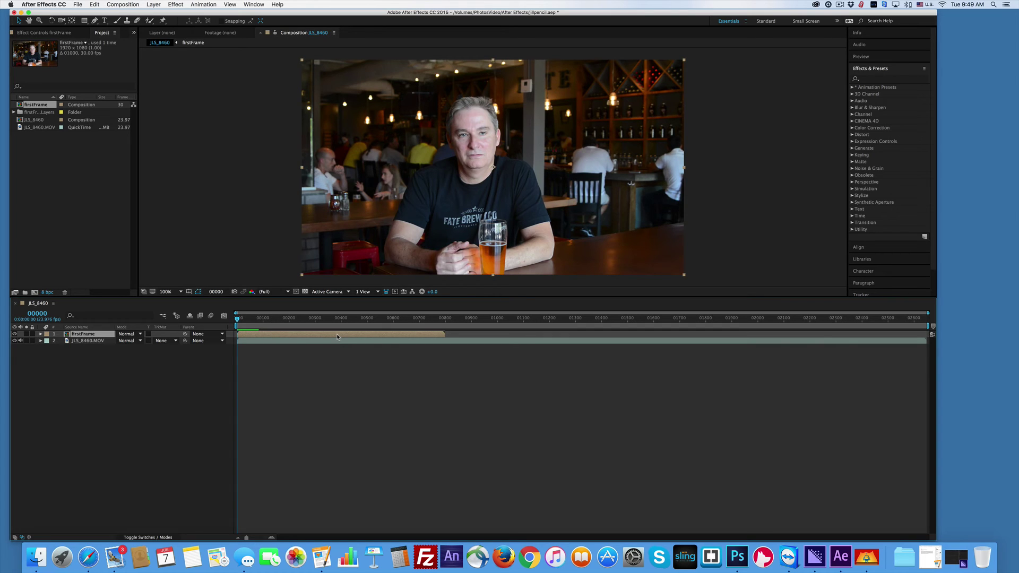
{"action": "left_click", "coordinate": [157, 4]}
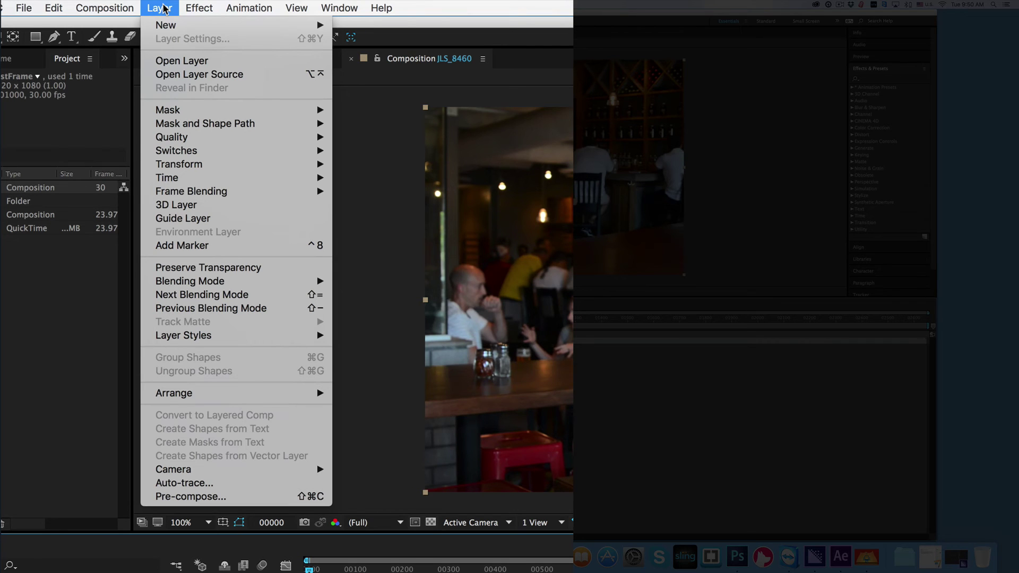
Enable time remapping on firstFrame, extend it to the timeline end, and delete its ending keyframe
{"action": "mouse_move", "coordinate": [167, 114]}
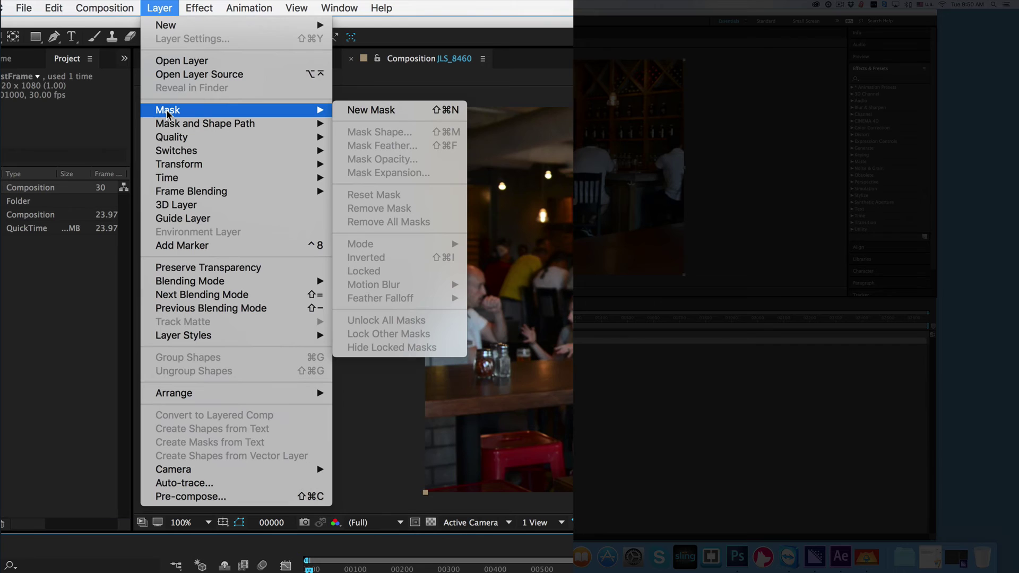
{"action": "mouse_move", "coordinate": [268, 178]}
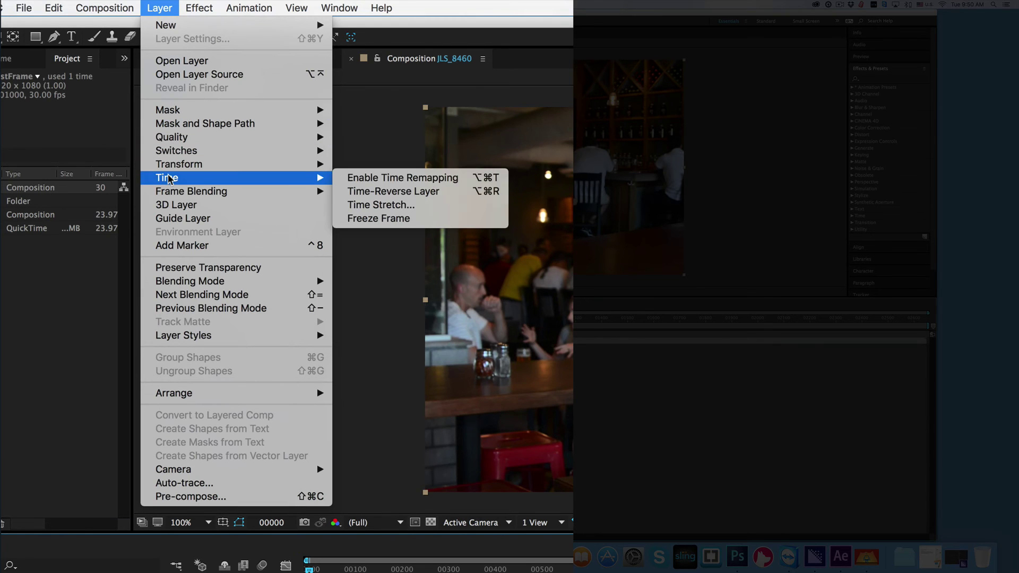
{"action": "left_click", "coordinate": [389, 179]}
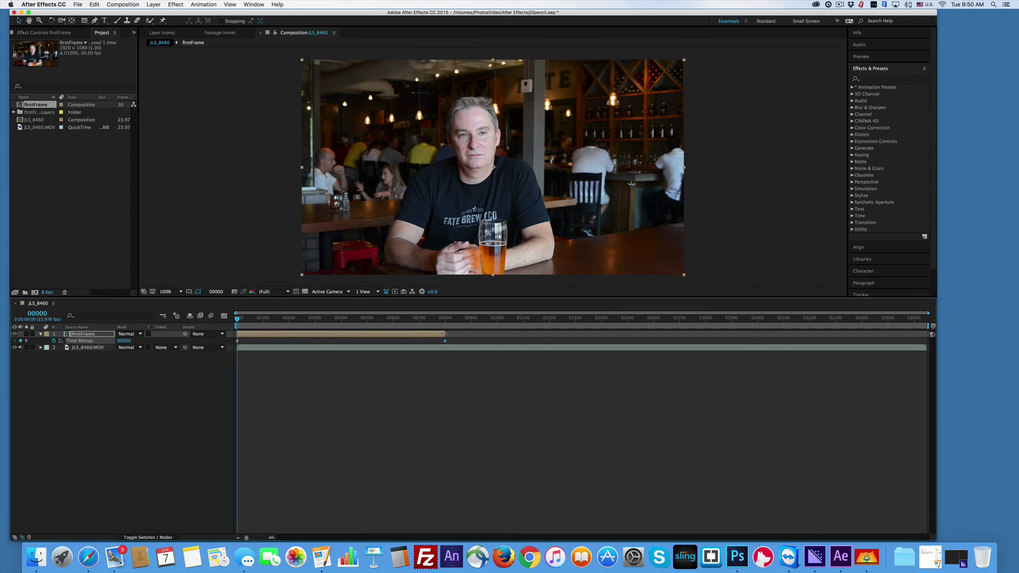
{"action": "left_click_drag", "start_coordinate": [445, 334], "coordinate": [928, 333]}
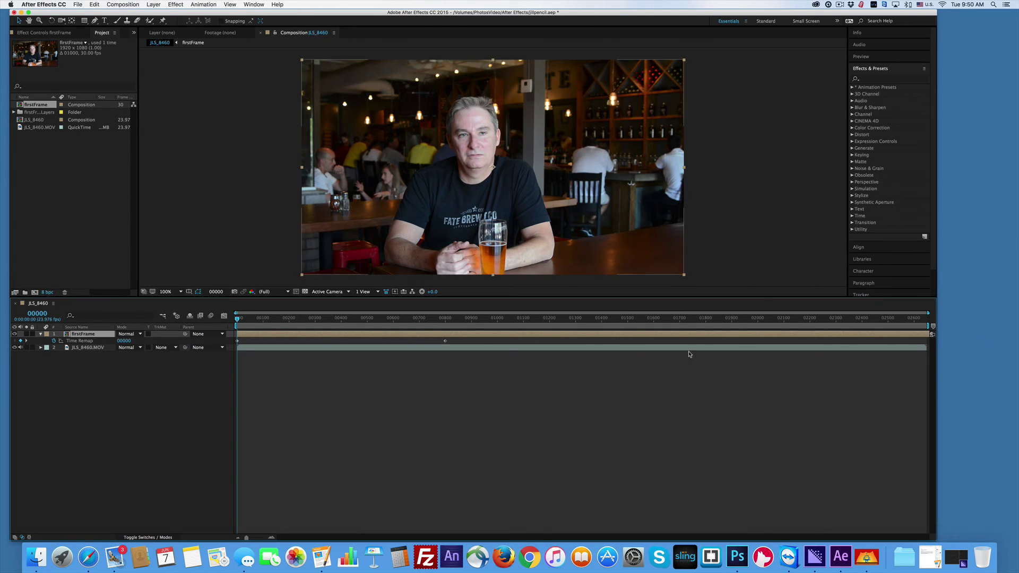
{"action": "left_click", "coordinate": [446, 342]}
{"action": "key", "text": "Delete"}
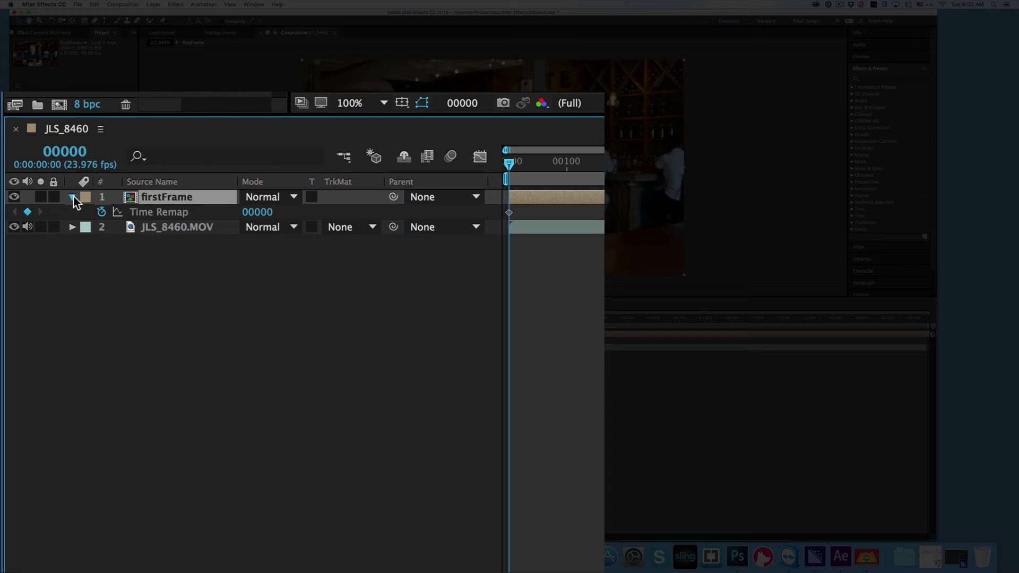
Expand firstFrame's Transform properties and set its Opacity to 61%
{"action": "left_click", "coordinate": [41, 334]}
{"action": "left_click", "coordinate": [41, 333]}
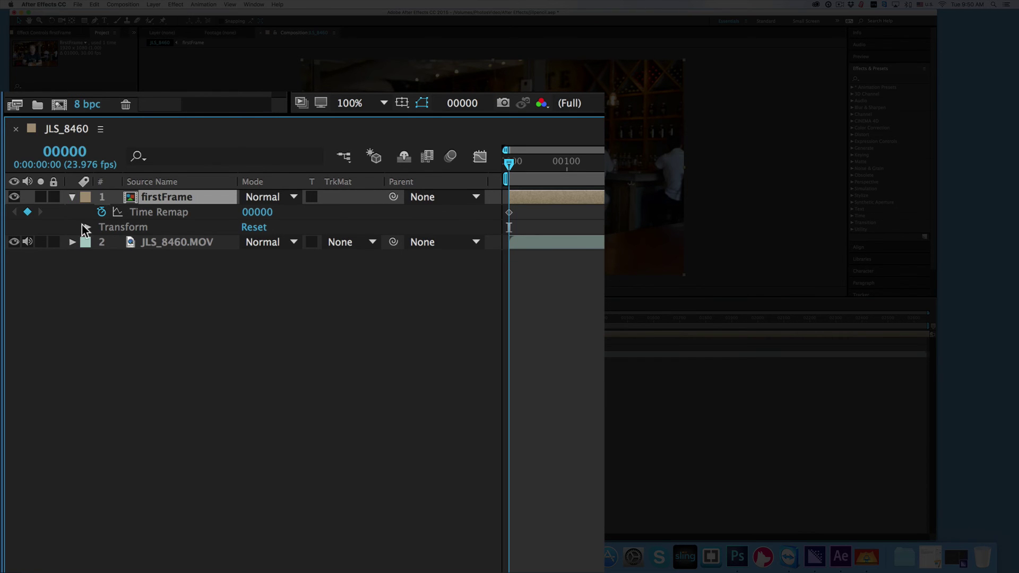
{"action": "left_click", "coordinate": [88, 227]}
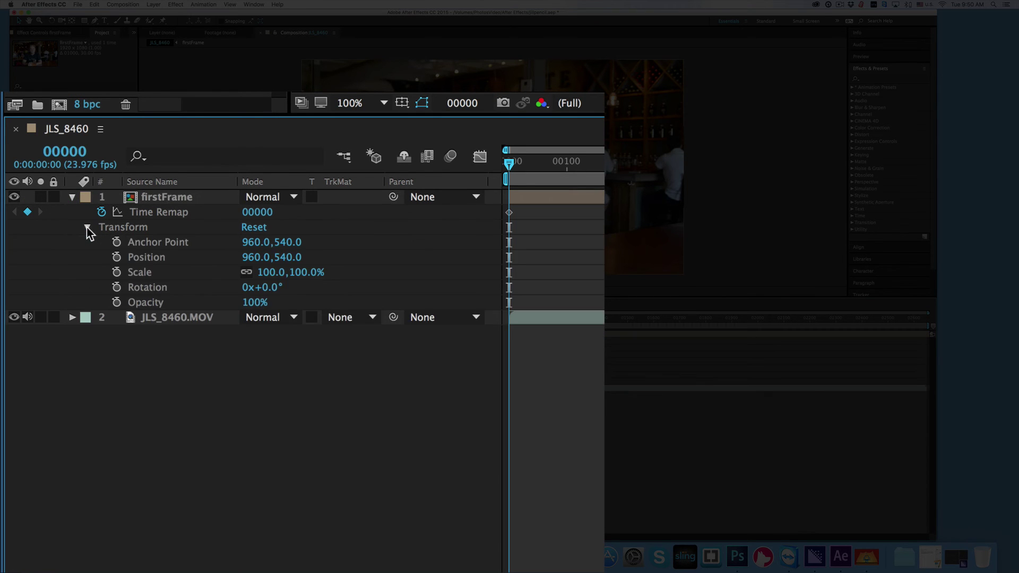
{"action": "left_click_drag", "start_coordinate": [257, 302], "coordinate": [220, 303]}
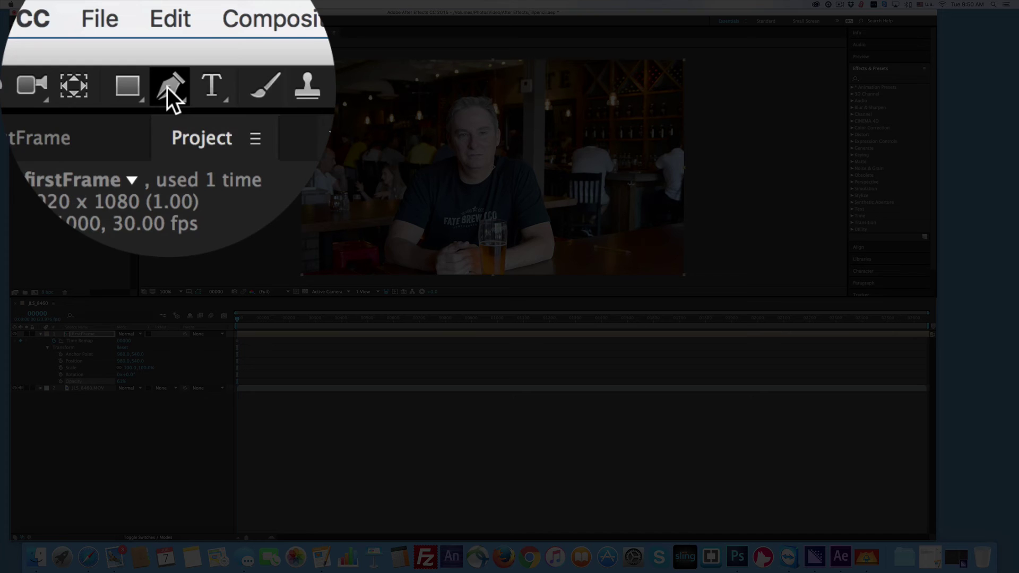
Draw a closed four-point pen mask around the pencil on firstFrame and restore its opacity to 100%
{"action": "left_click", "coordinate": [94, 21]}
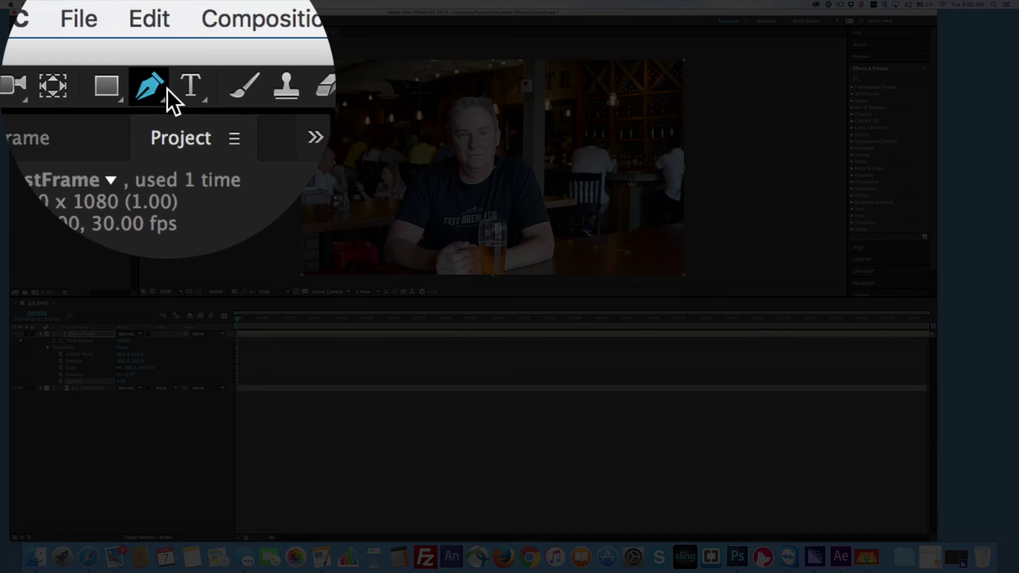
{"action": "left_click", "coordinate": [585, 243]}
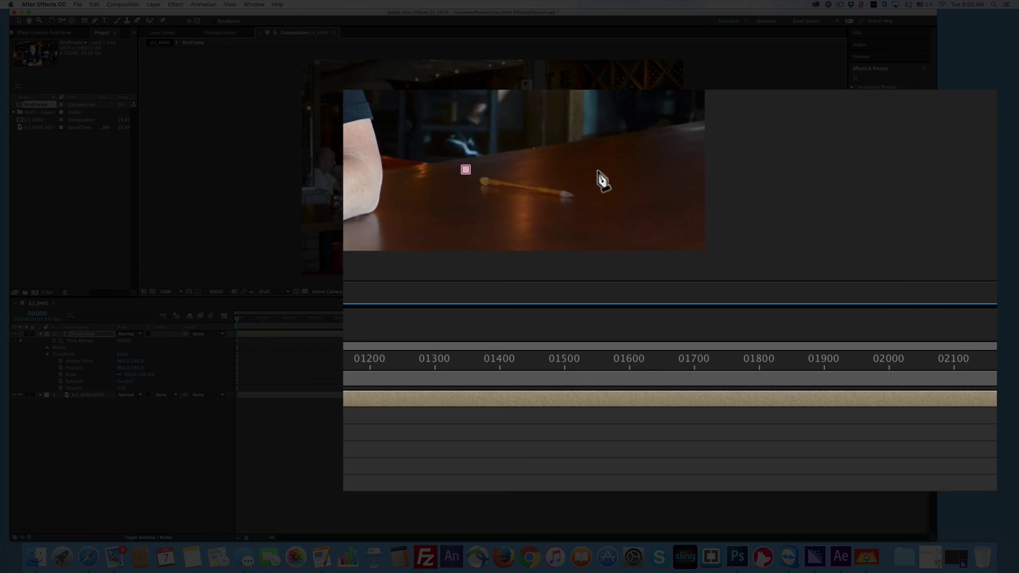
{"action": "left_click", "coordinate": [598, 170]}
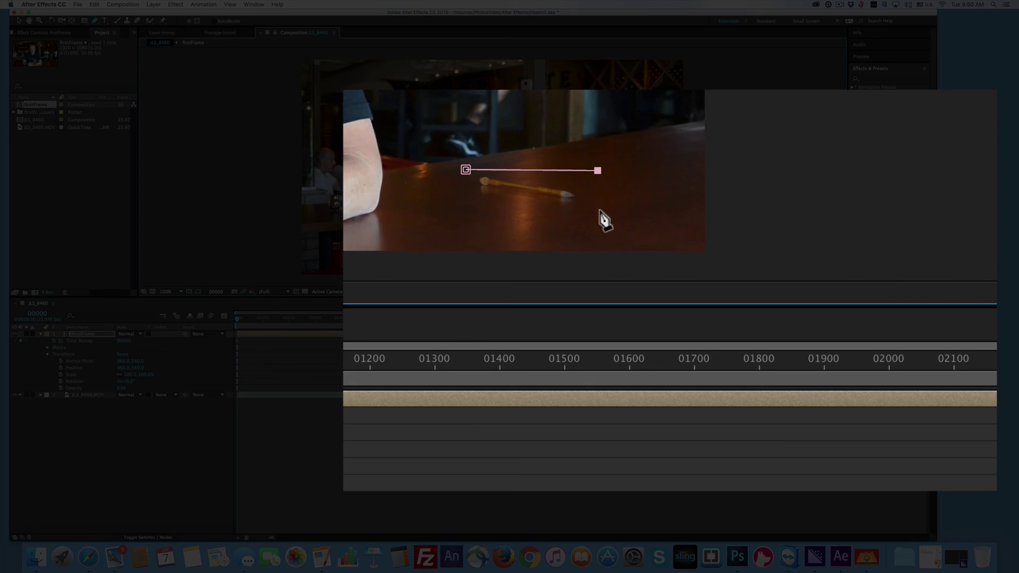
{"action": "left_click", "coordinate": [599, 210]}
{"action": "left_click", "coordinate": [488, 228]}
{"action": "left_click", "coordinate": [465, 169]}
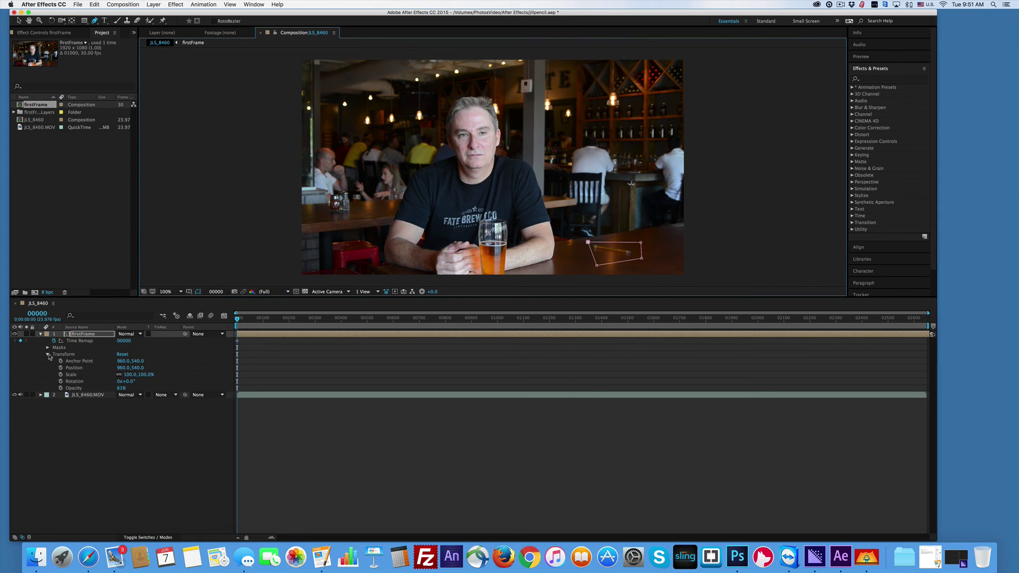
{"action": "left_click_drag", "start_coordinate": [123, 388], "coordinate": [150, 389]}
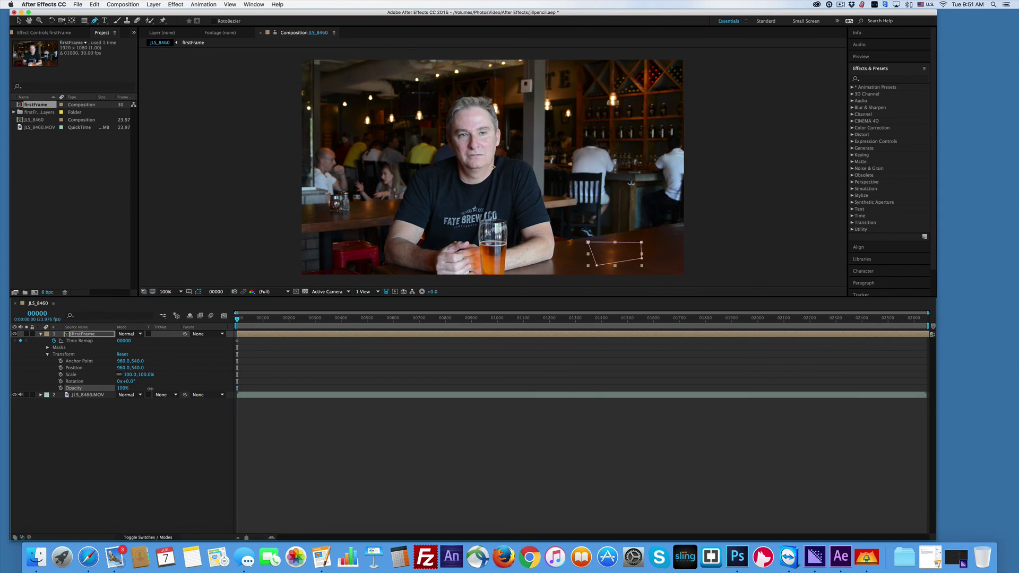
Deselect firstFrame and play the composition preview, stopping at frame 00090
{"action": "left_click", "coordinate": [312, 457]}
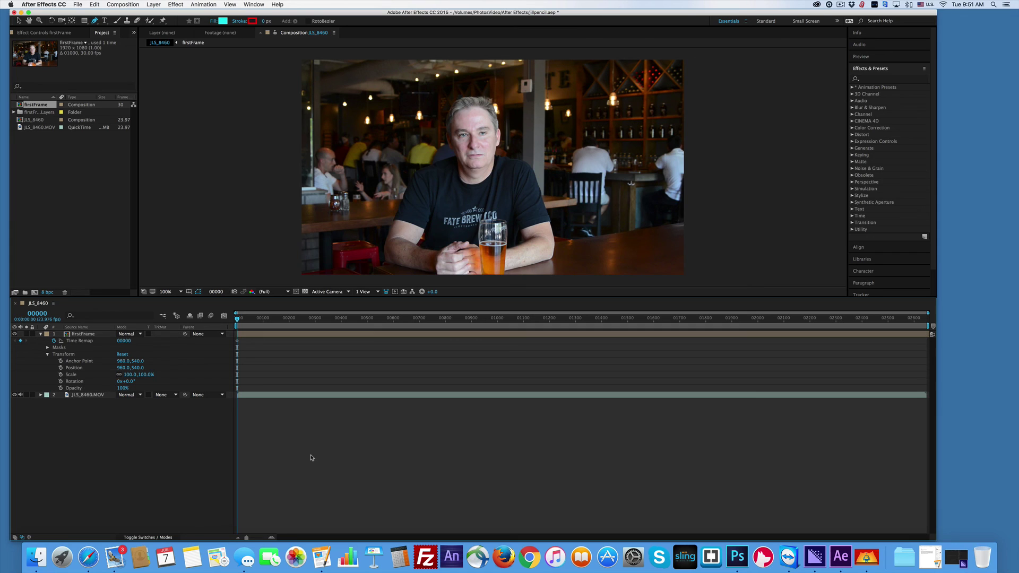
{"action": "key", "text": "space"}
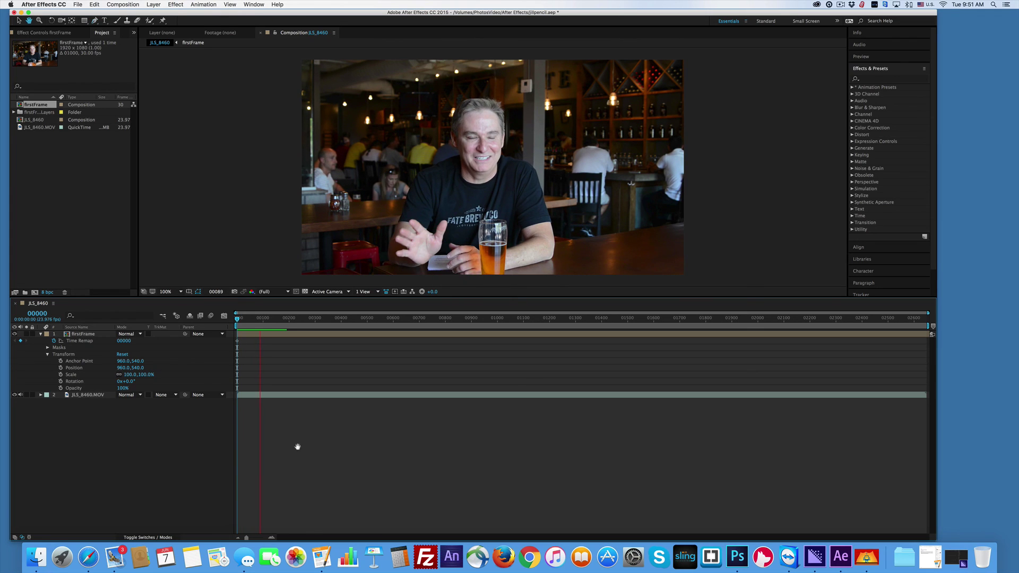
{"action": "key", "text": "space"}
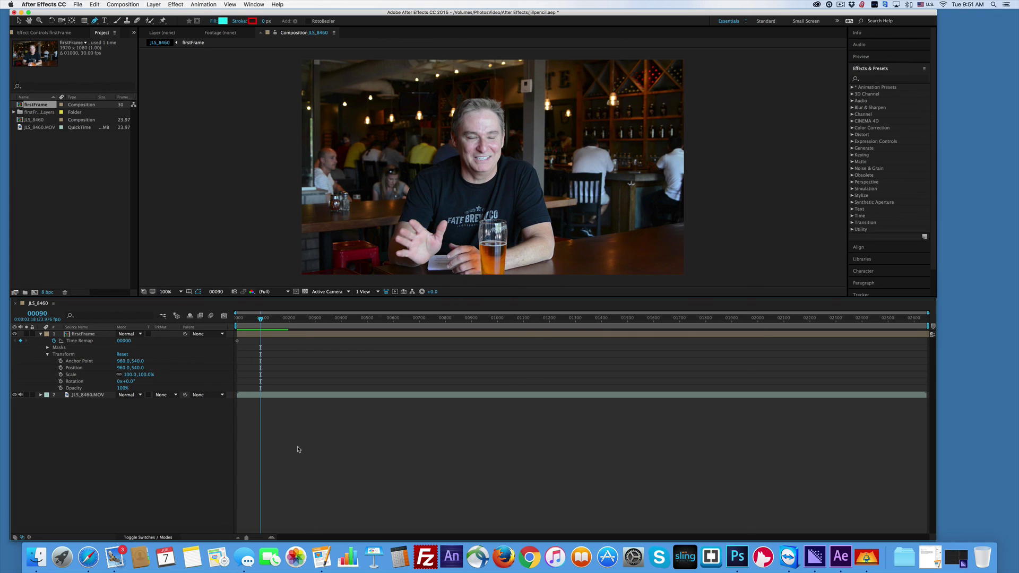